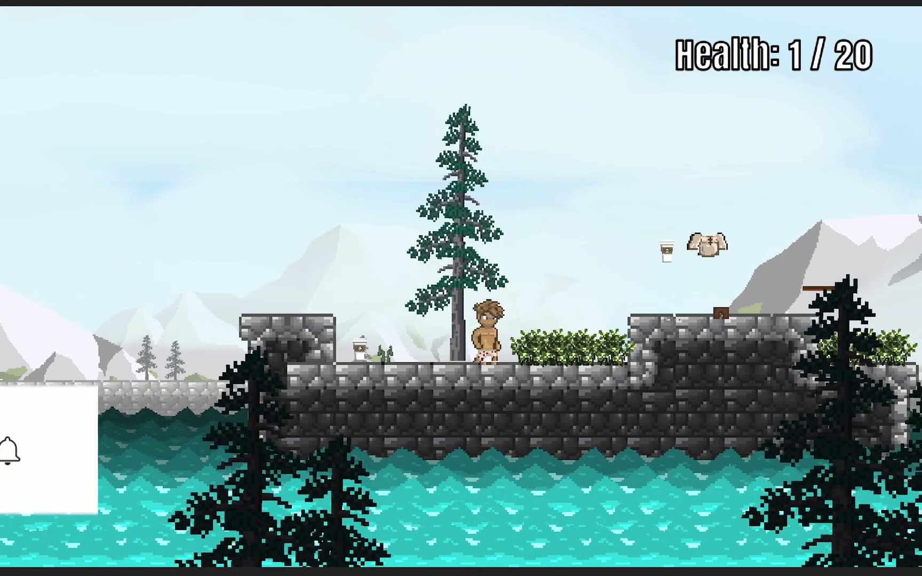
- Equip the shirt, the sword in the main hand, and the pants, raising Attack to 1
left_click(609, 177)
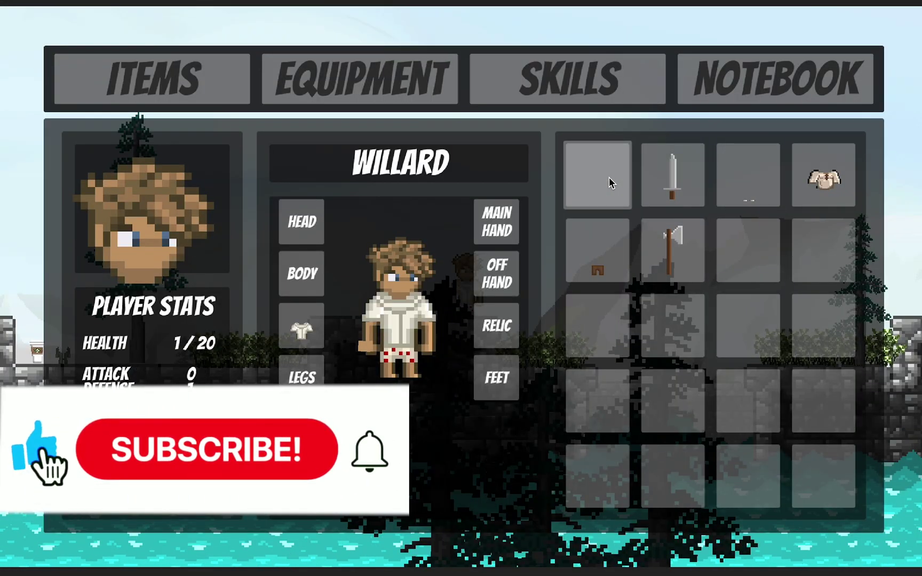
left_click(692, 185)
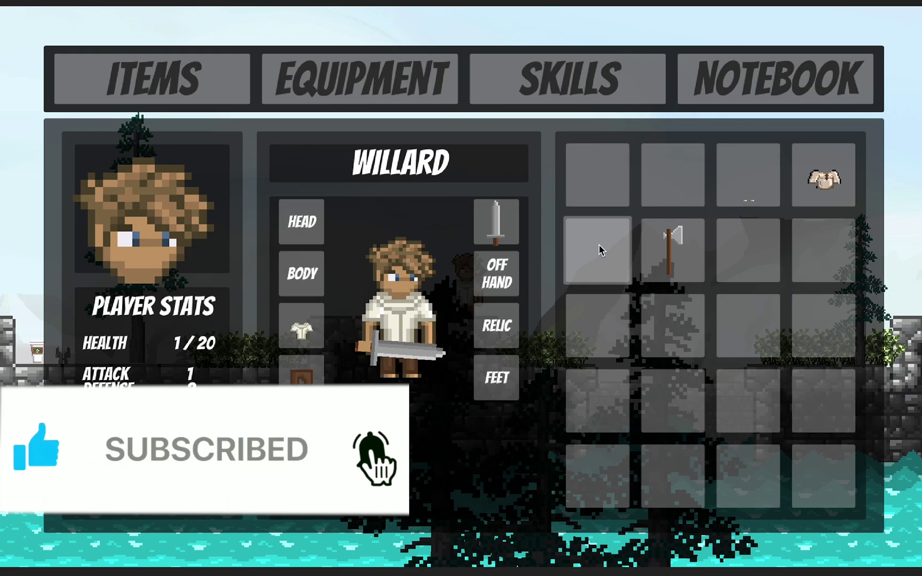
left_click(599, 247)
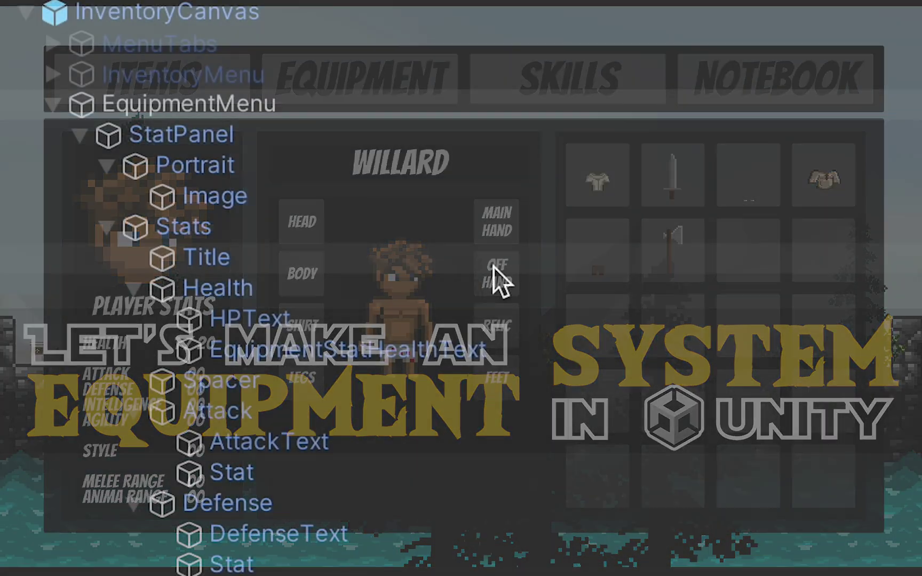
- Scroll the Hierarchy to EquipmentMenu, then select and expand EquipmentPanel to reveal its children
scroll(346, 131, "down", 10)
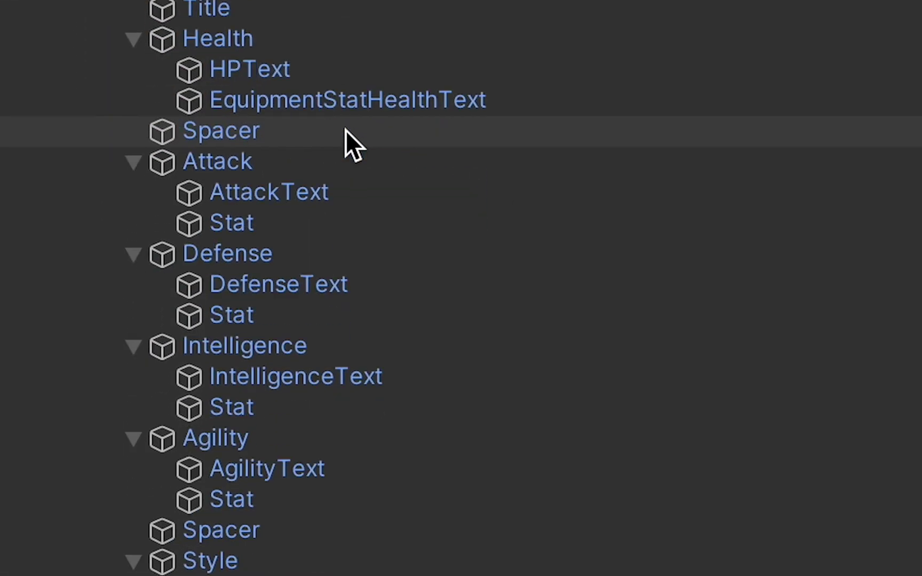
scroll(345, 130, "down", 7)
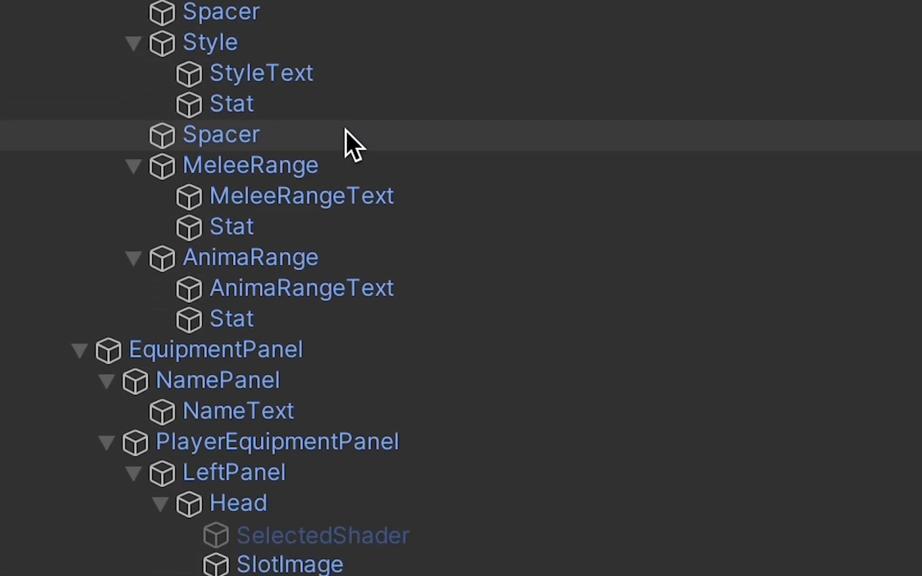
scroll(240, 288, "down", 3)
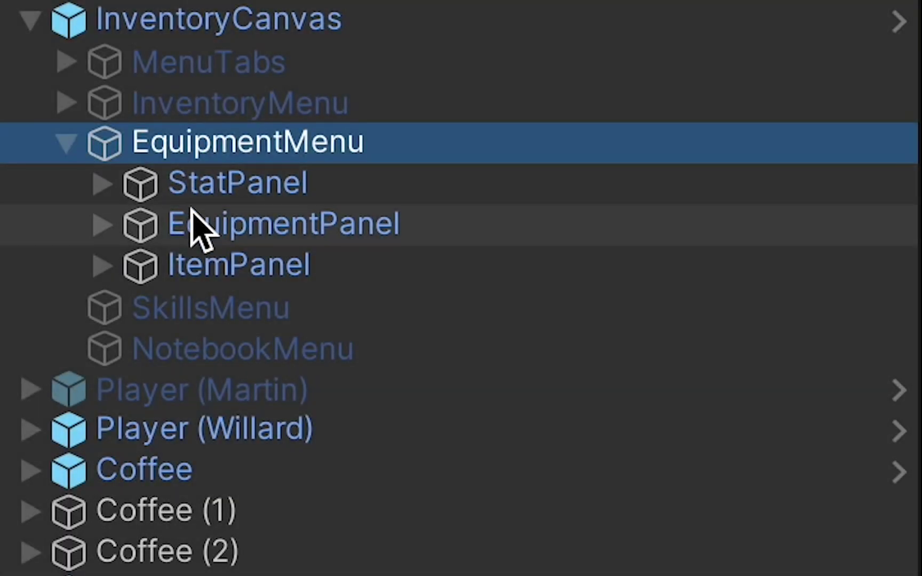
left_click(187, 210)
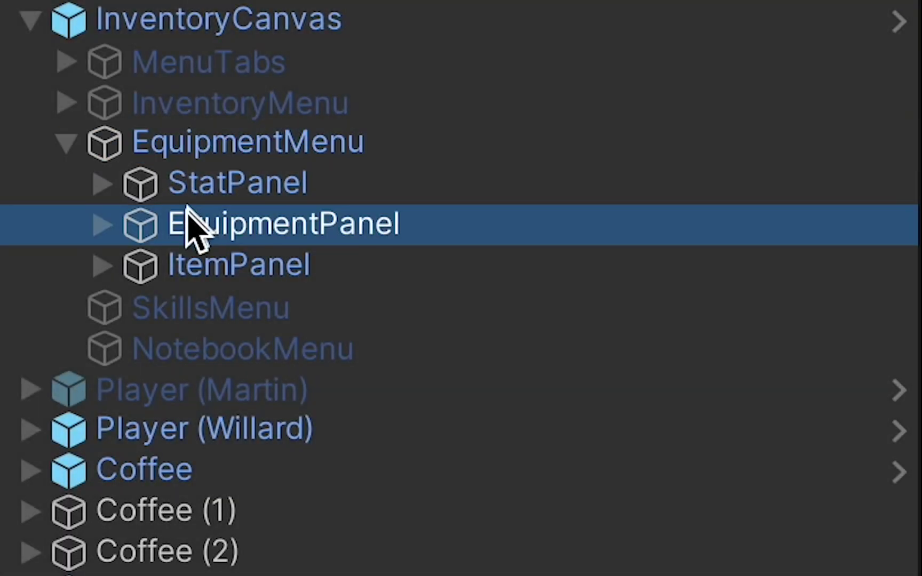
left_click(100, 225)
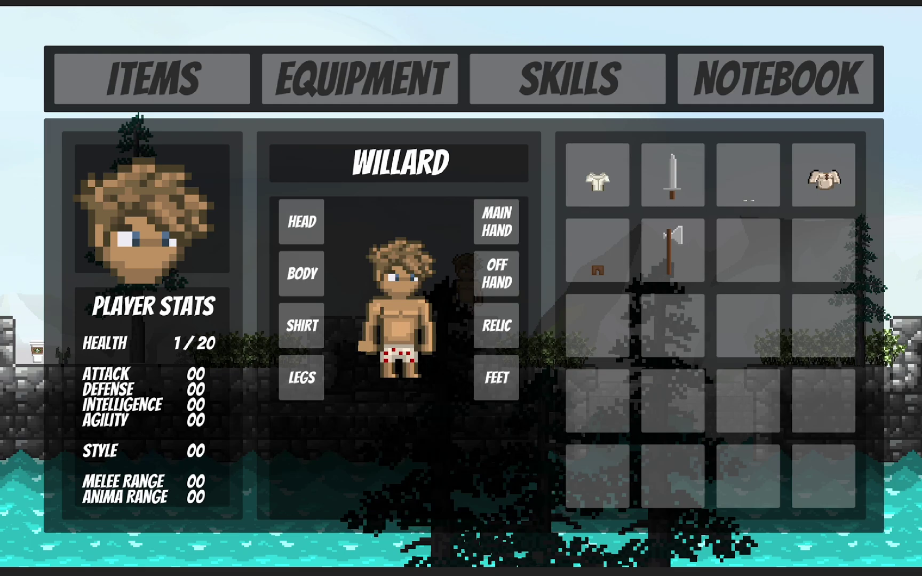
- Equip the shirt, sword and pants on the character again
left_click(610, 178)
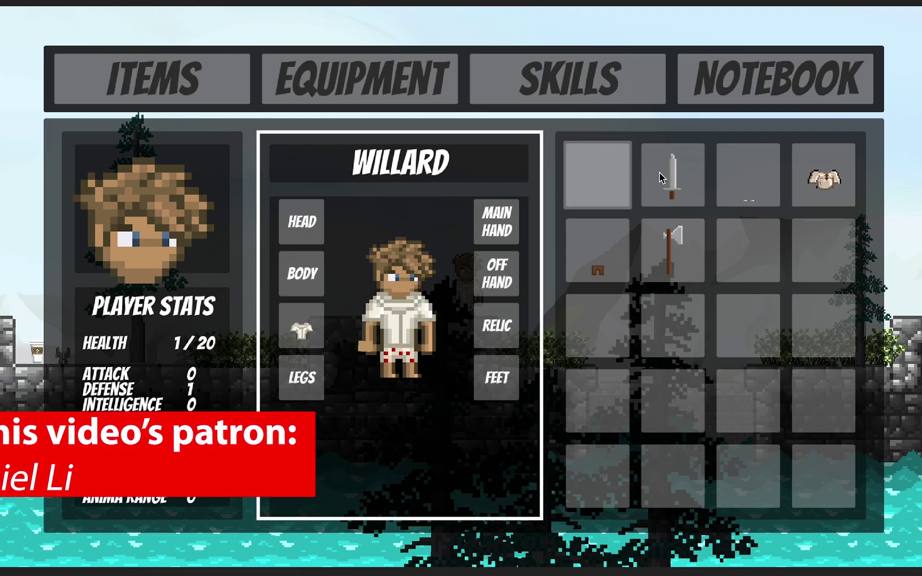
left_click(693, 186)
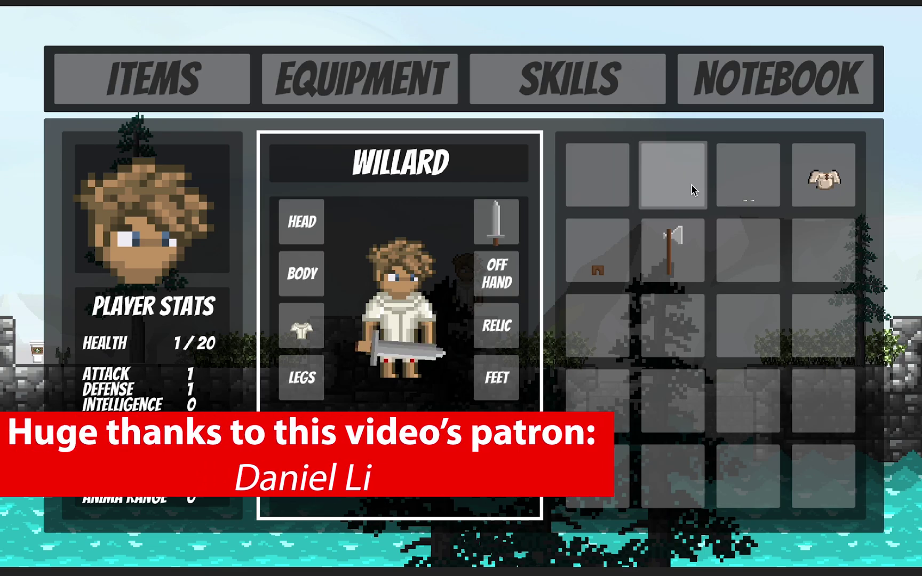
left_click(599, 244)
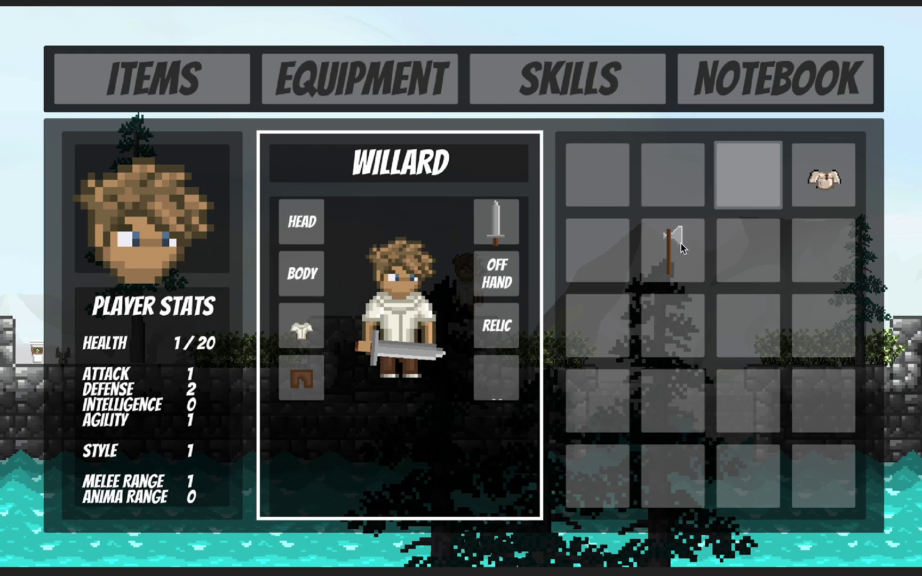
- Inspect the axe's stats, move focus to the inventory grid, and close the menu
mouse_move(680, 242)
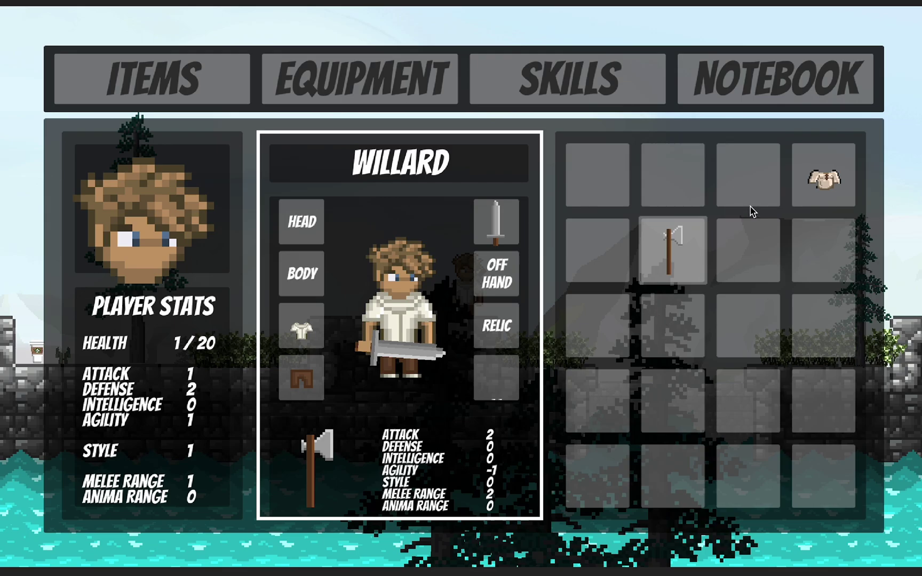
key("Right")
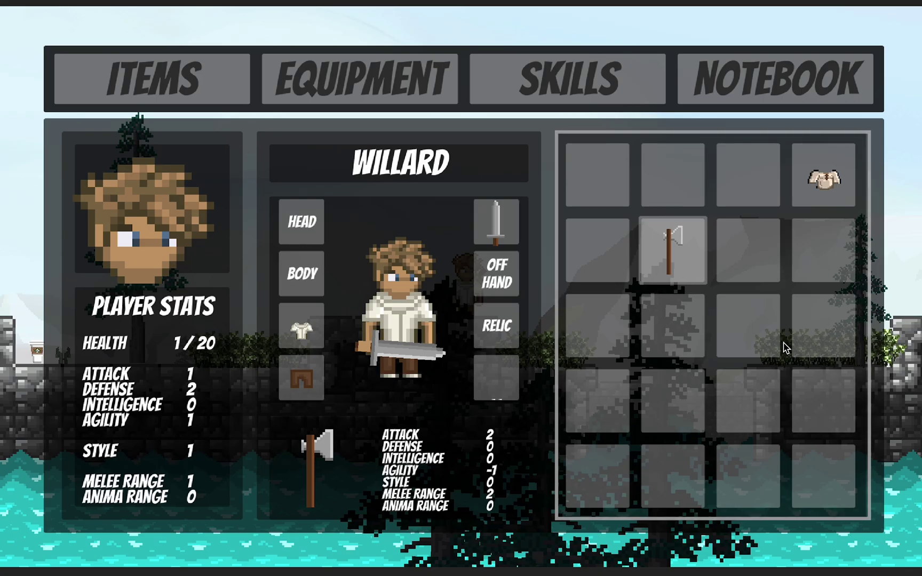
key("Escape")
key("Left")
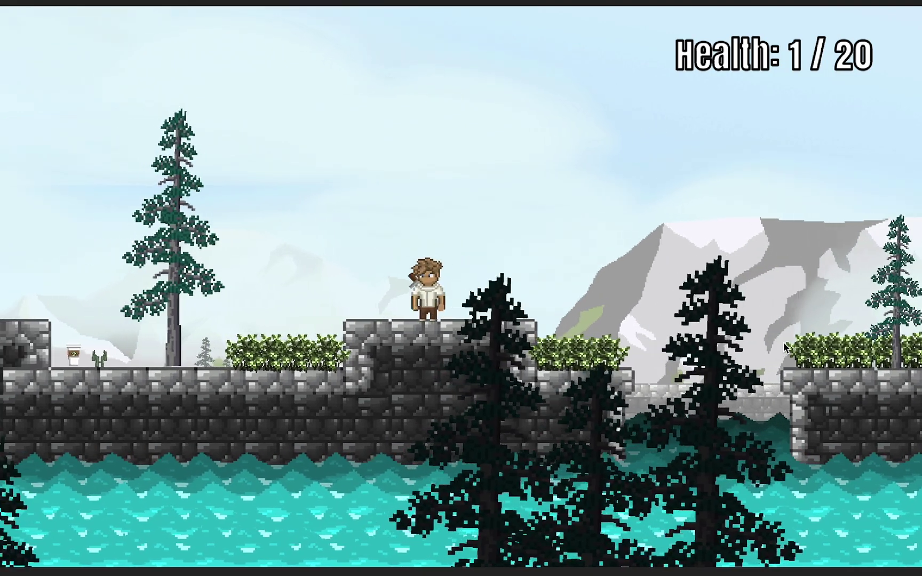
- Playtest the character by drawing and swinging the sword, walking both ways, and jumping between ledges
left_click(784, 347)
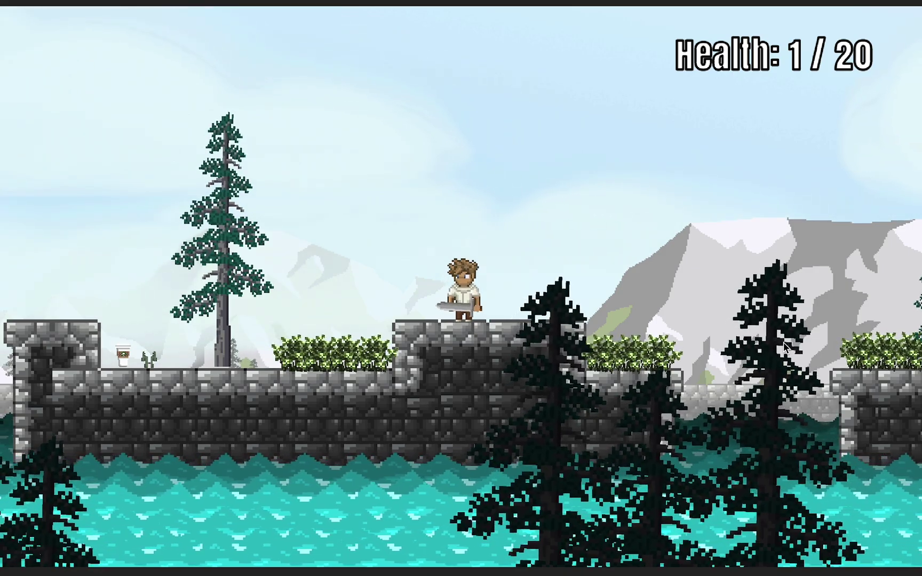
key("Left")
key("space")
key("Right")
key("space")
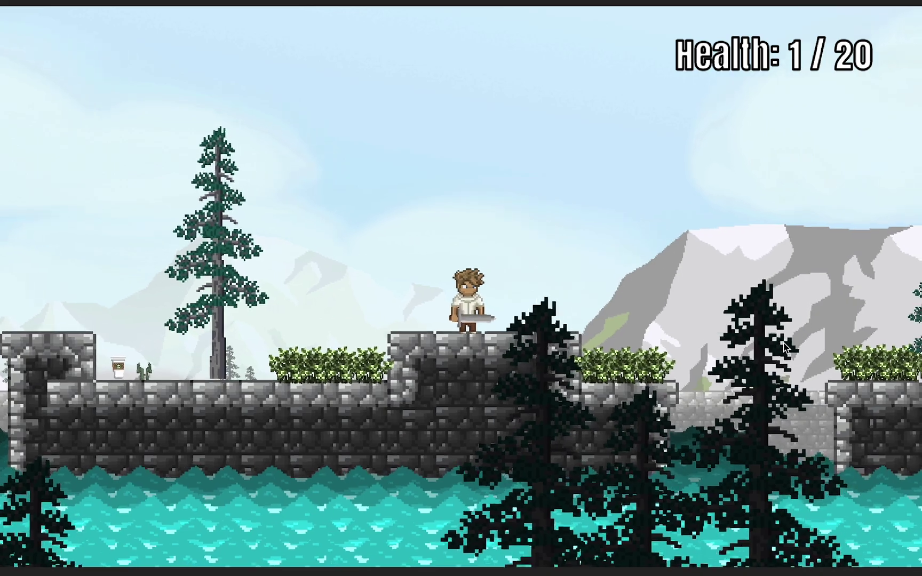
key("space")
left_click(785, 347)
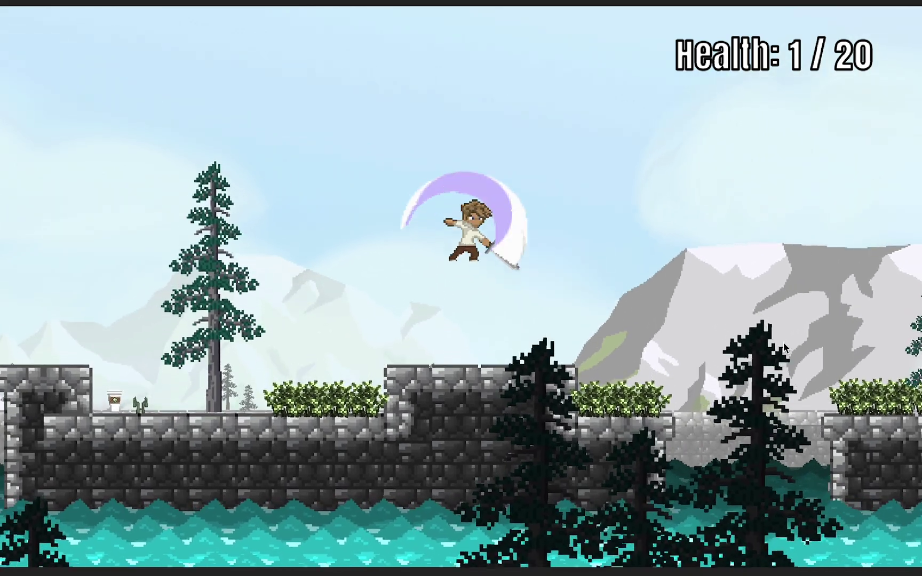
key("Left")
key("space")
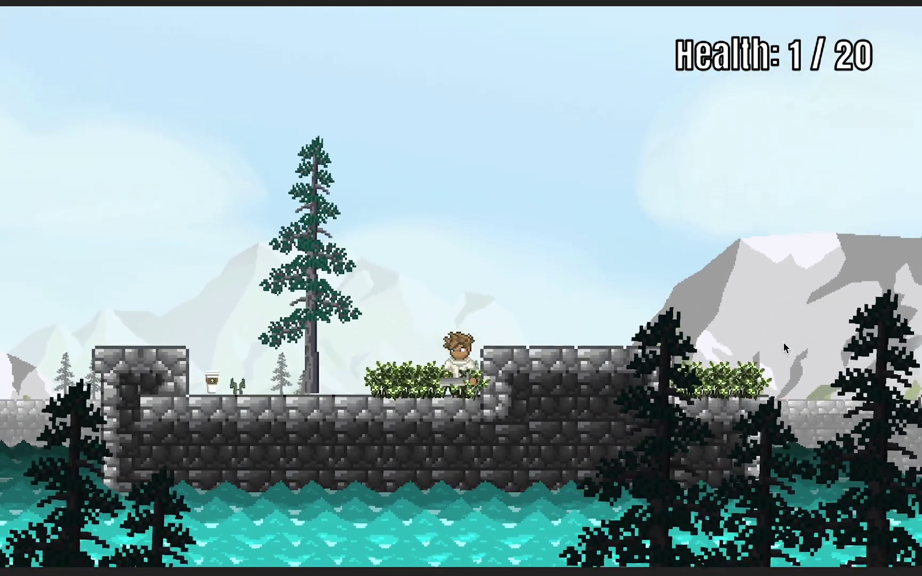
key("Left")
key("Left")
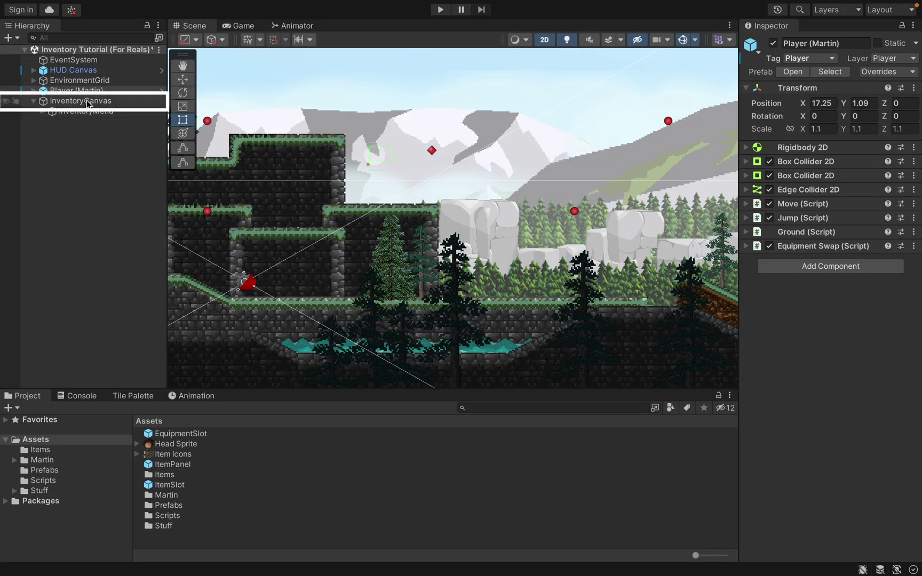
- Create a new UI Panel as a child of InventoryCanvas
double_click(87, 102)
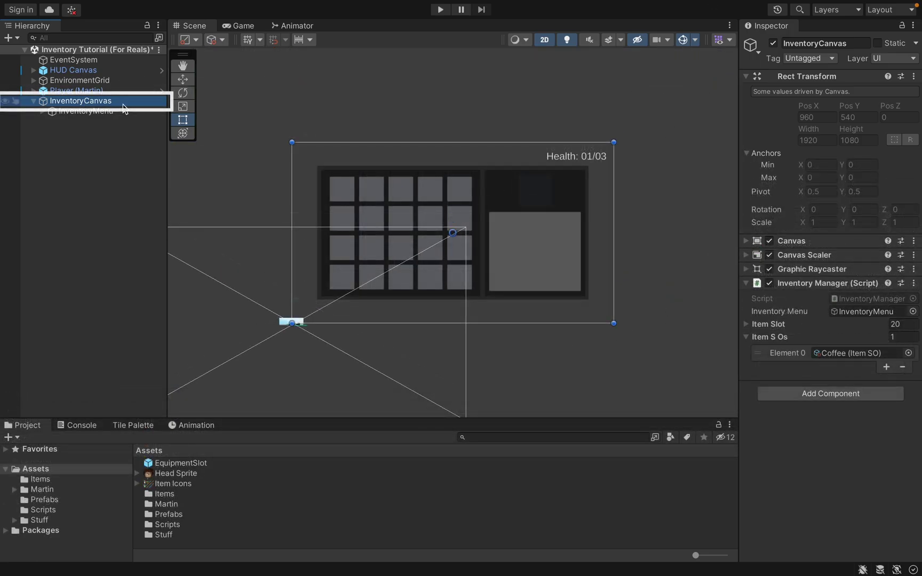
right_click(123, 103)
mouse_move(181, 379)
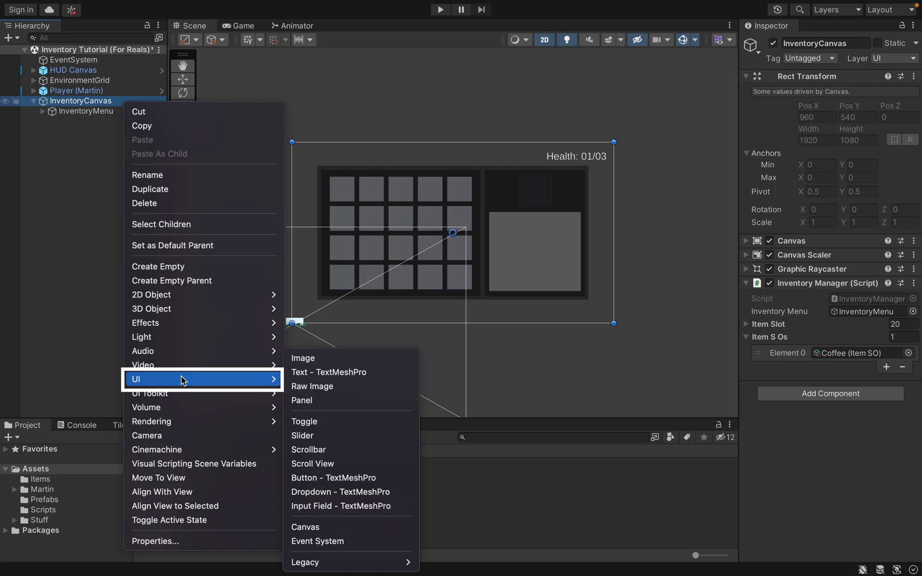
left_click(308, 401)
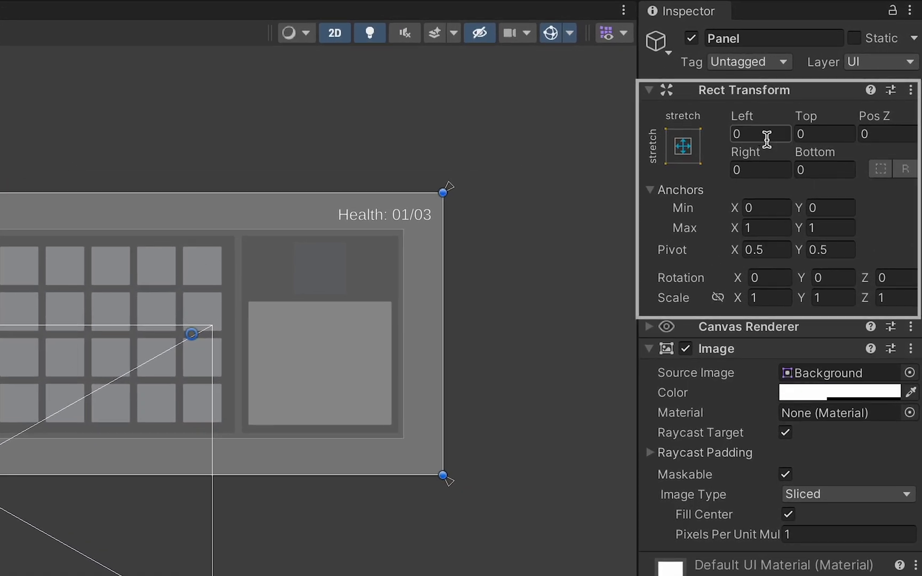
- Set the panel's Rect Transform insets to Left 150, Top 140, Right 150, Bottom 140
left_click(767, 139)
type("150")
key("Tab")
type("140")
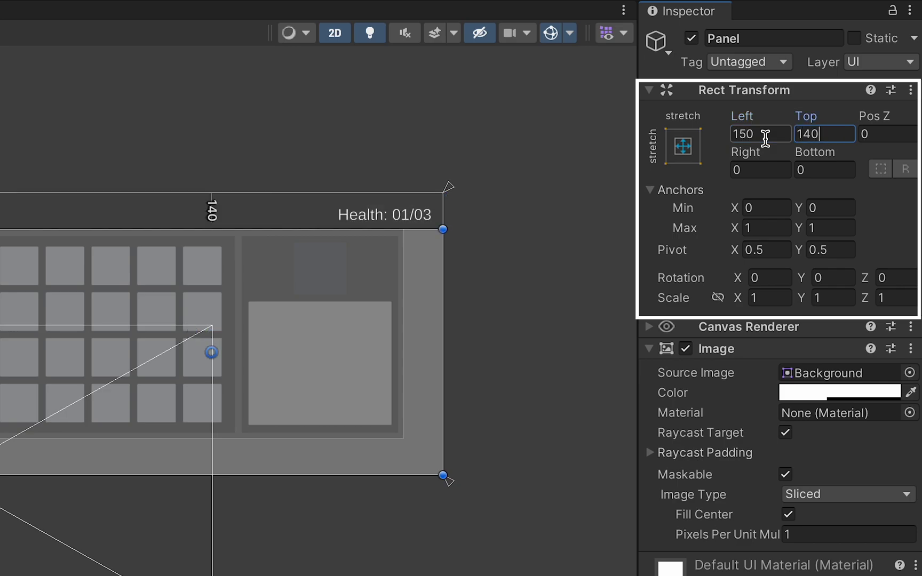
key("Tab")
type("1")
key("BackSpace")
key("Tab")
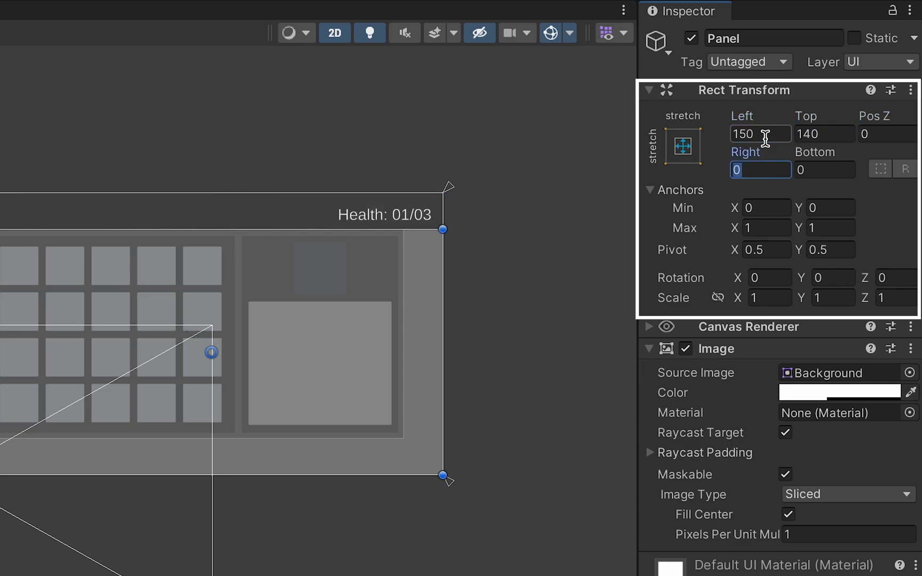
type("150")
key("Tab")
type("1")
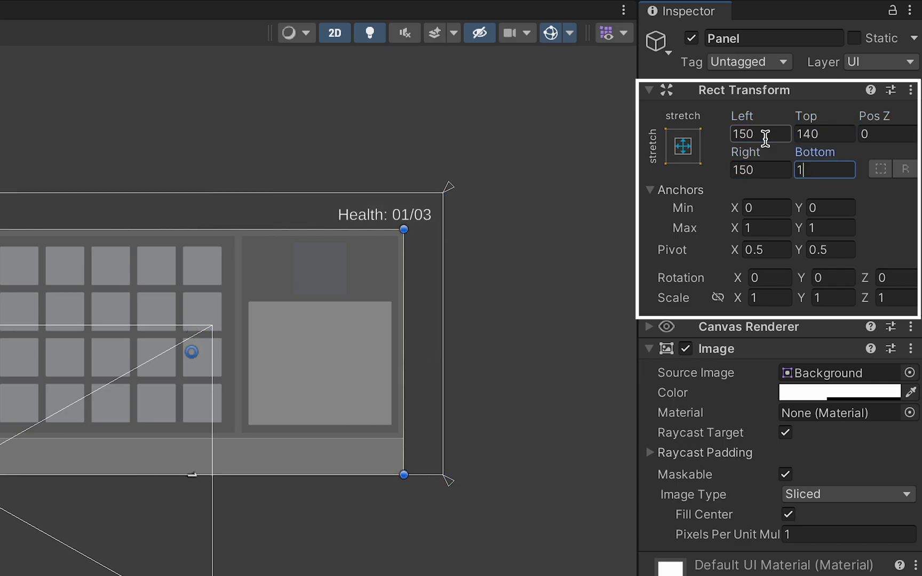
type("40")
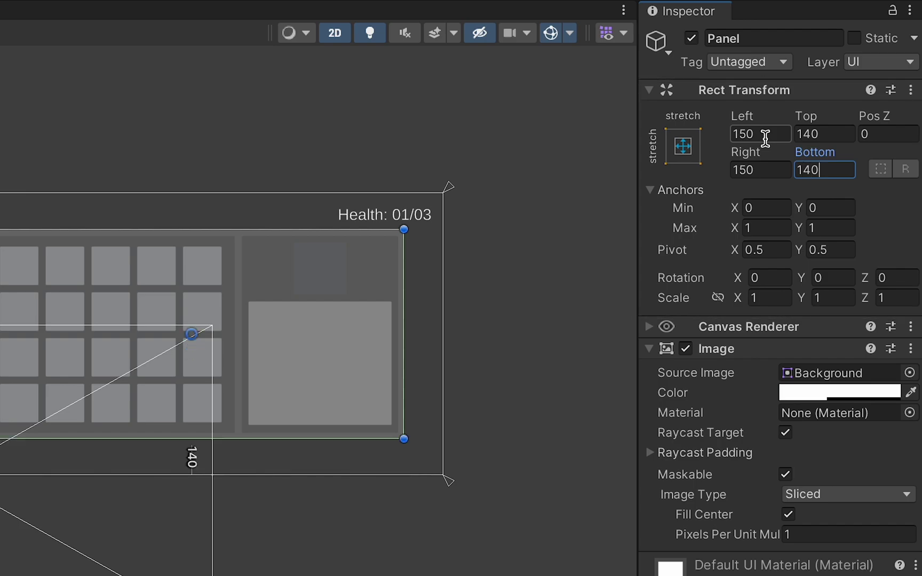
- Set the panel's Image colour to translucent black and rename it EquipmentPanel
left_click(826, 394)
left_click_drag(831, 505, 747, 575)
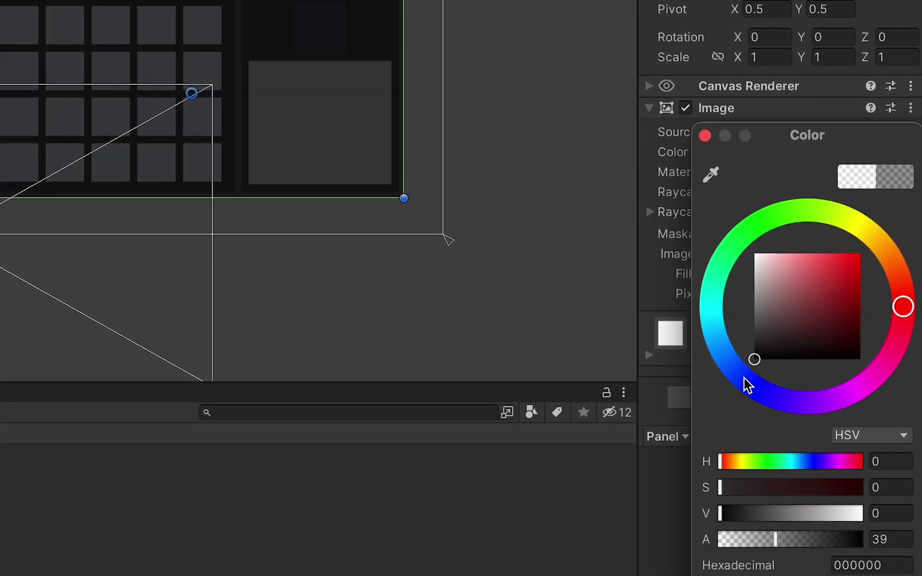
left_click(705, 136)
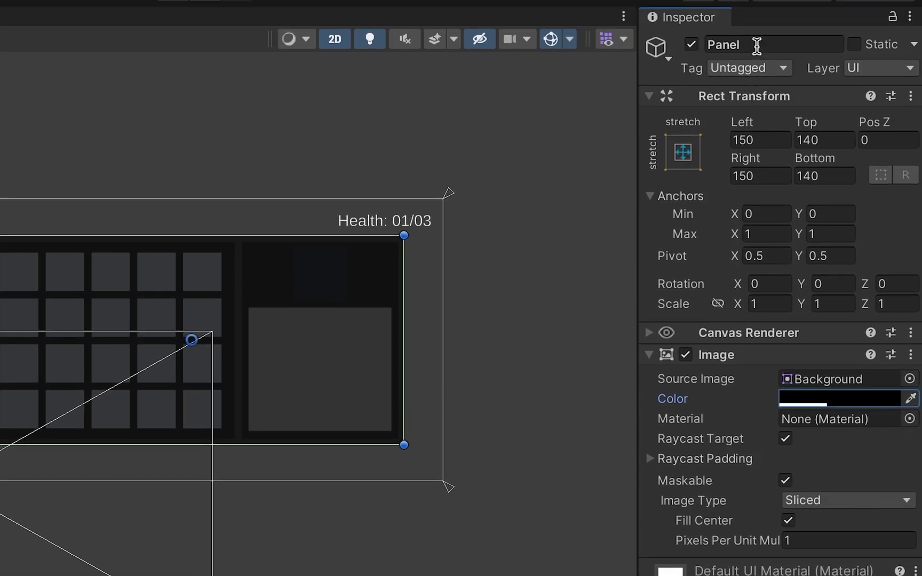
left_click(758, 44)
type("EquipmentPanel")
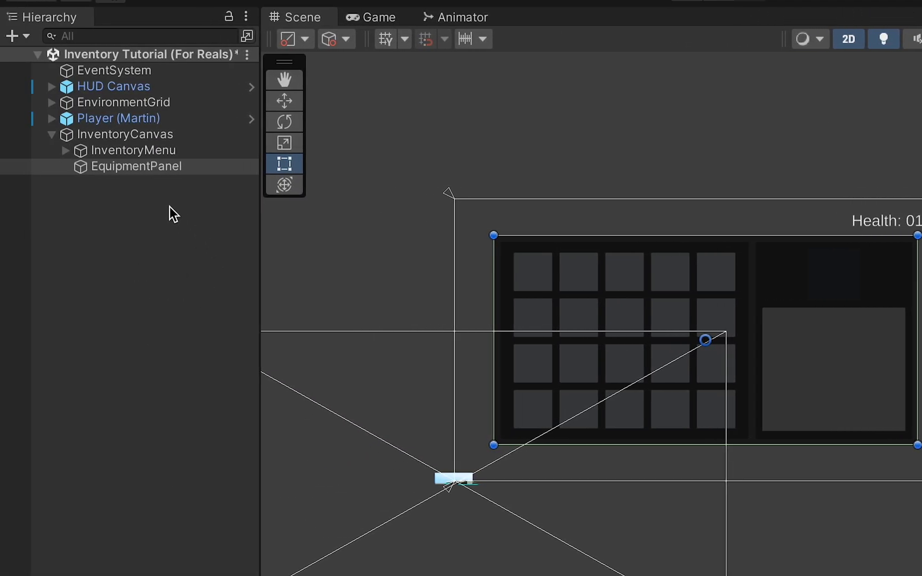
- Duplicate EquipmentPanel and rename the first copy Notebook
left_click(181, 172)
key("ctrl+d")
key("ctrl+d")
left_click(187, 182)
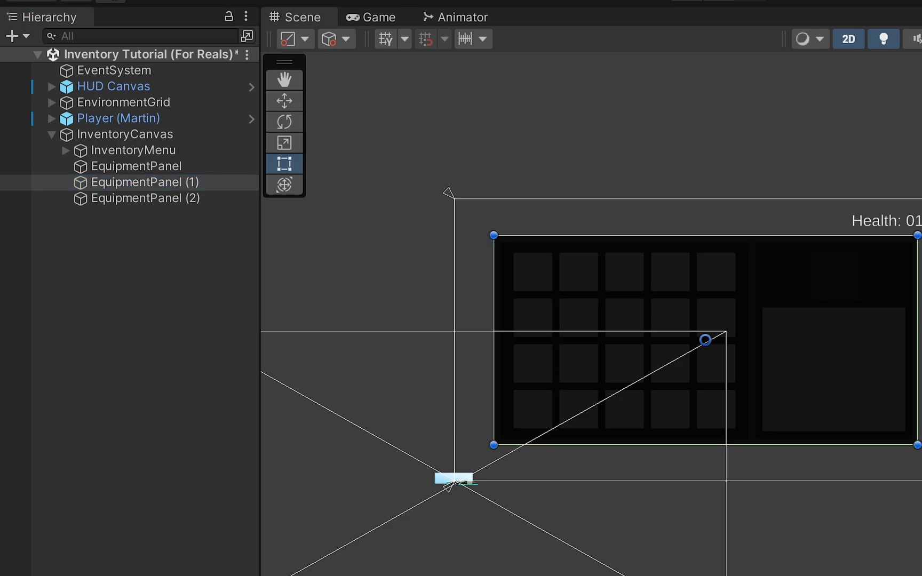
key("F2")
type("Notebook")
key("Return")
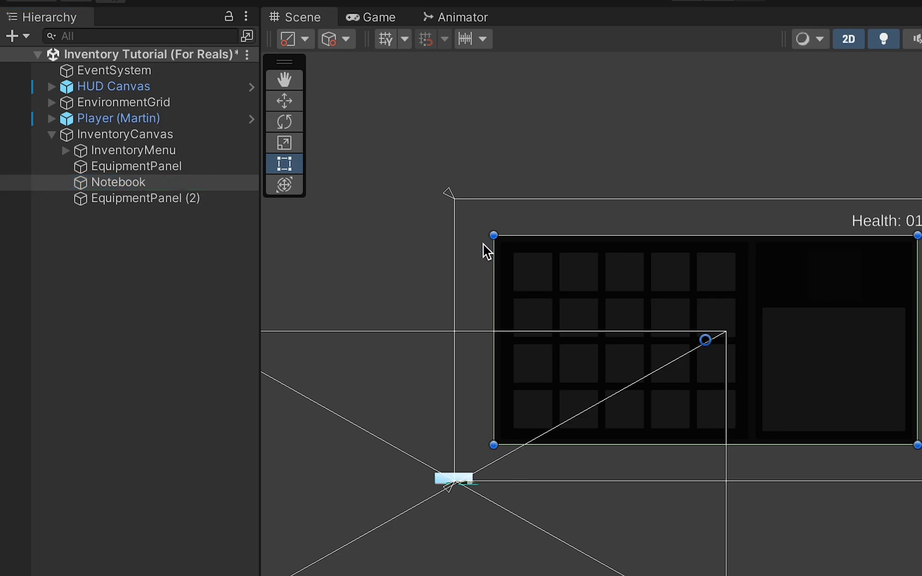
- Rename the second EquipmentPanel copy to Atlas
left_click(211, 203)
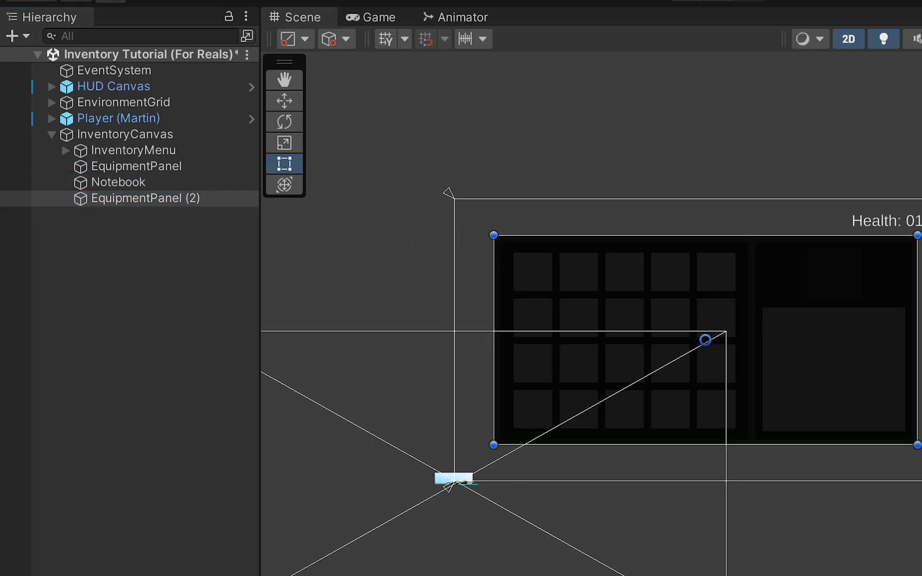
key("F2")
type("Atlas")
key("Return")
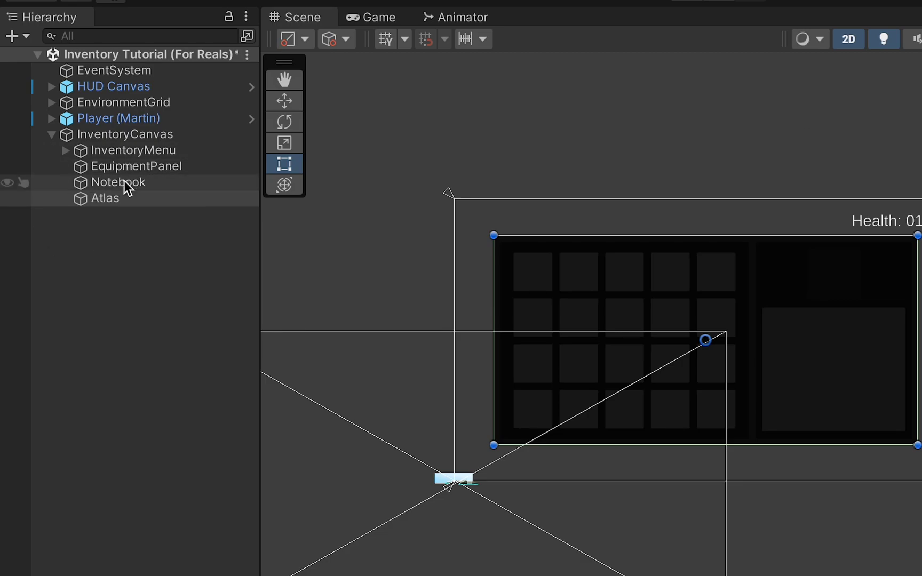
- Duplicate Atlas and rename the new copy MenuTab
left_click(124, 201)
key("ctrl+d")
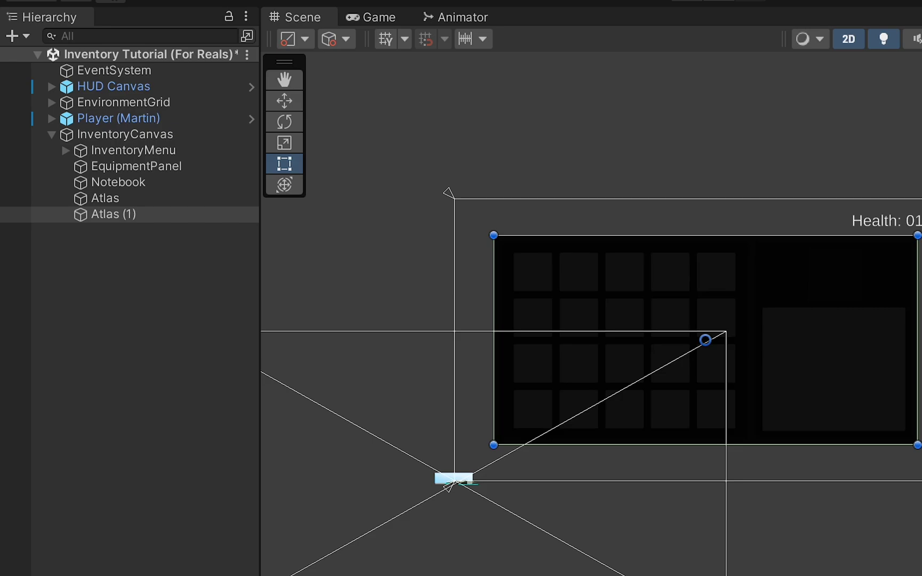
key("F2")
type("MenuTab")
key("Return")
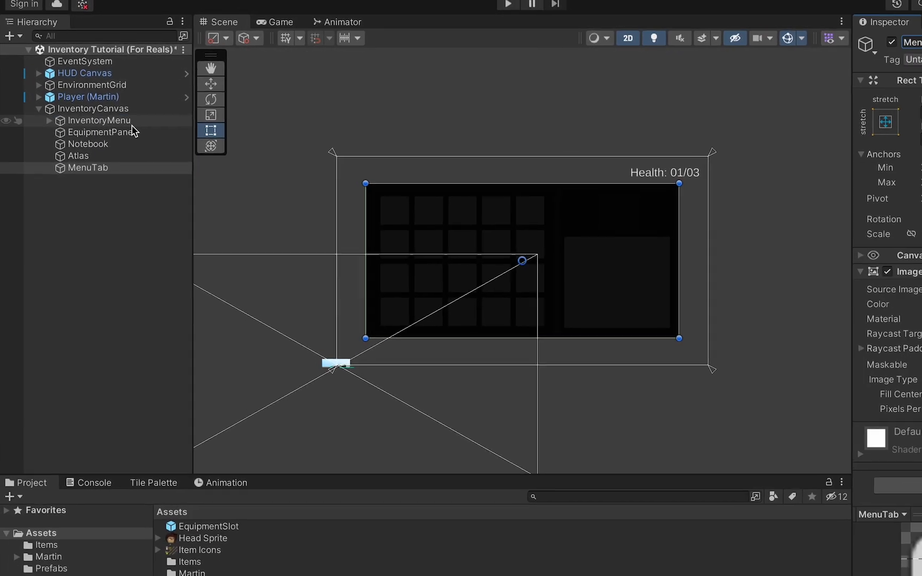
- Deactivate InventoryMenu through MenuTab, reactivate only EquipmentPanel, and collapse its Image component
left_click(98, 120, "shift")
left_click(892, 42)
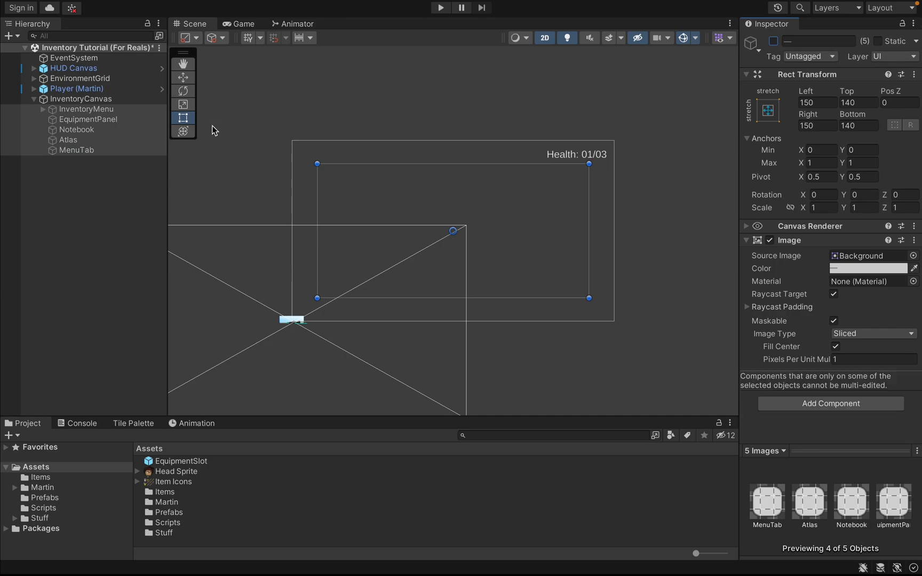
left_click(128, 120)
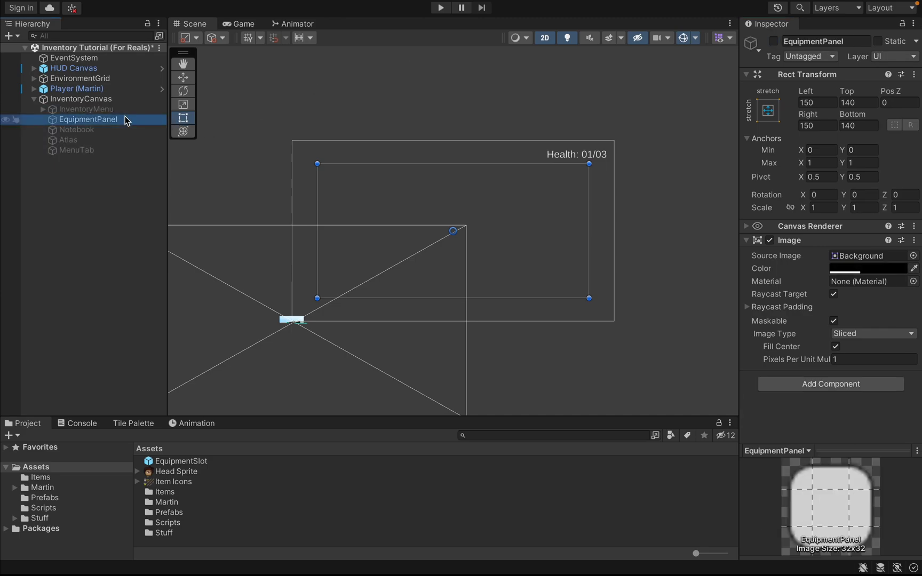
left_click(774, 41)
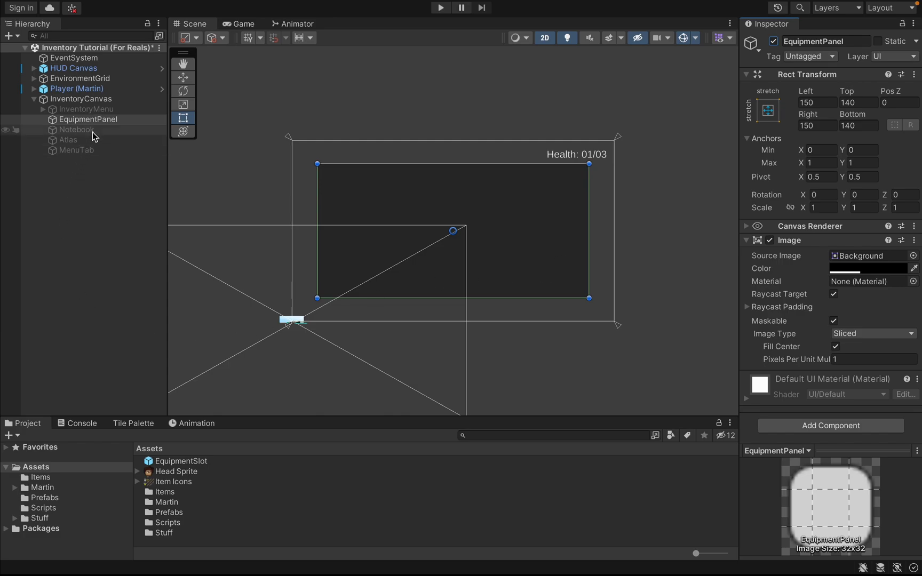
left_click(747, 241)
left_click(801, 303)
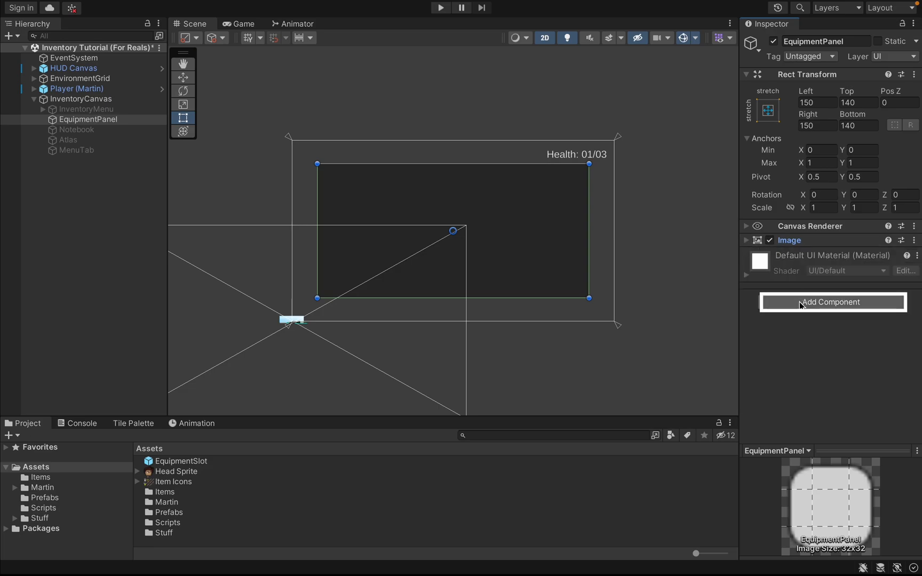
- Add a Horizontal Layout Group: spacing 25, Middle Center alignment, child force-expand width and height off
type("horizontal")
key("Return")
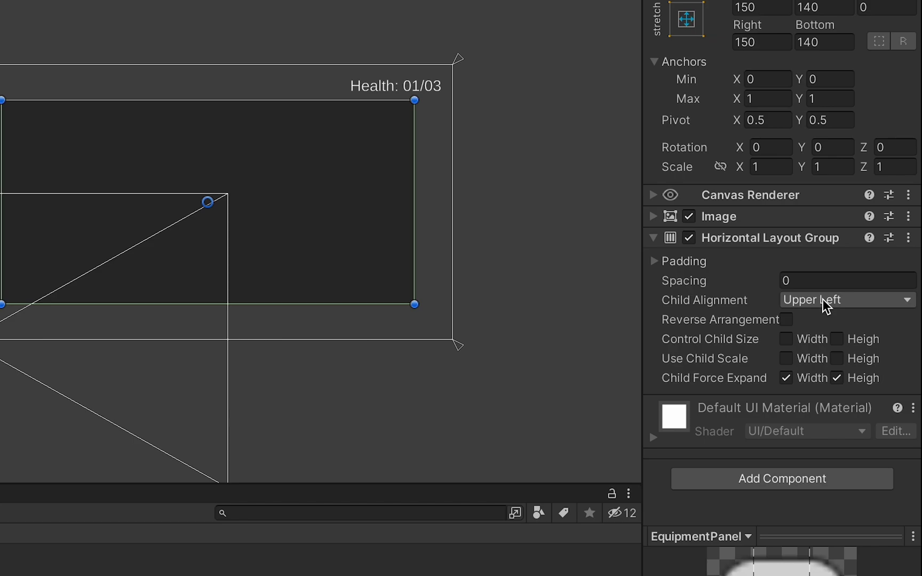
left_click(817, 281)
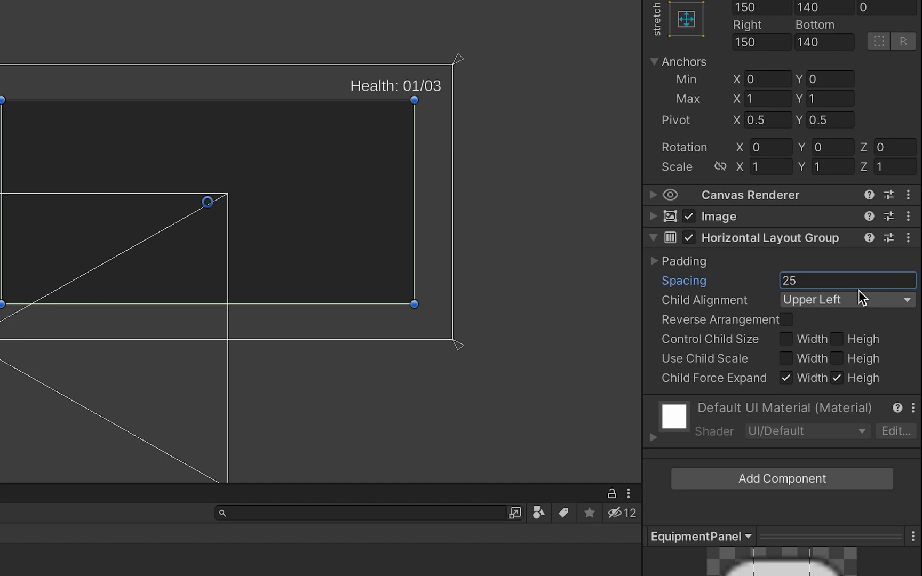
left_click(849, 303)
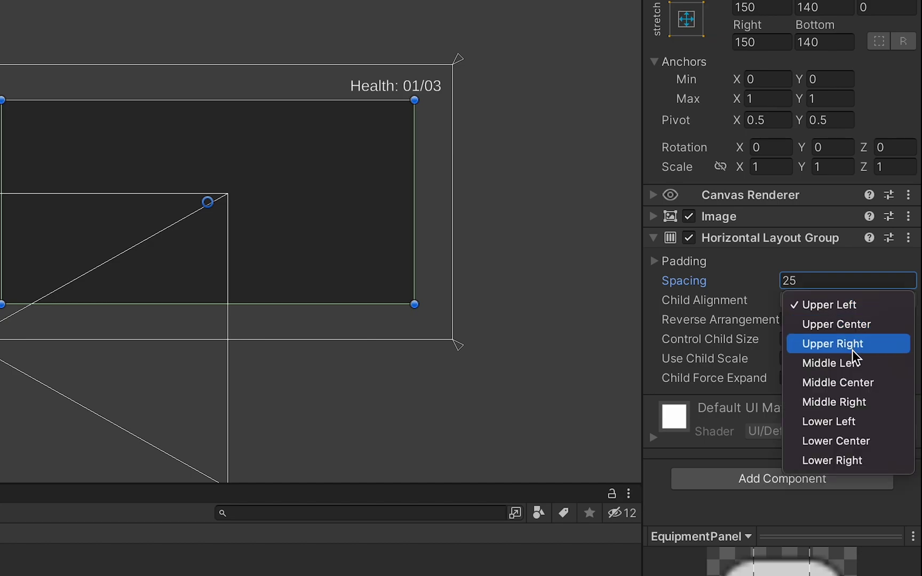
left_click(848, 382)
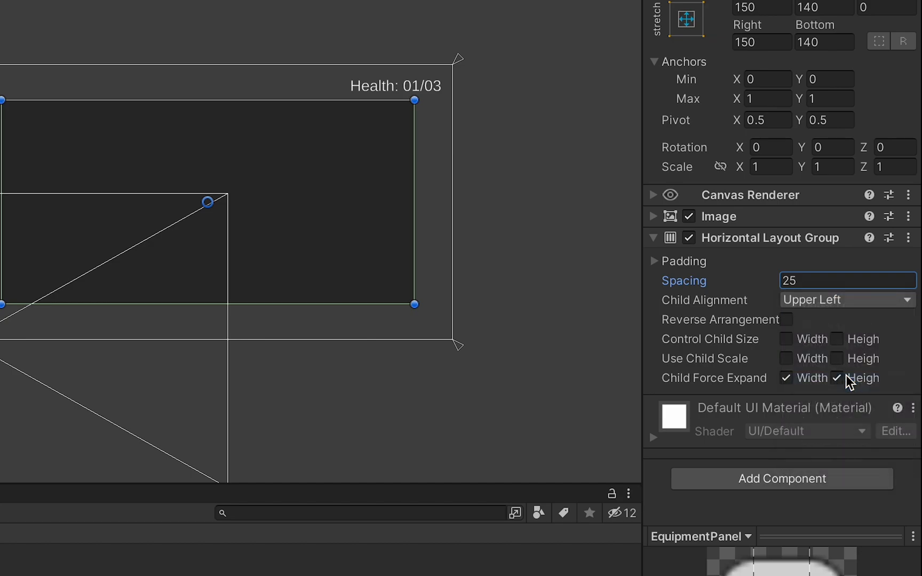
left_click(786, 381)
left_click(842, 379)
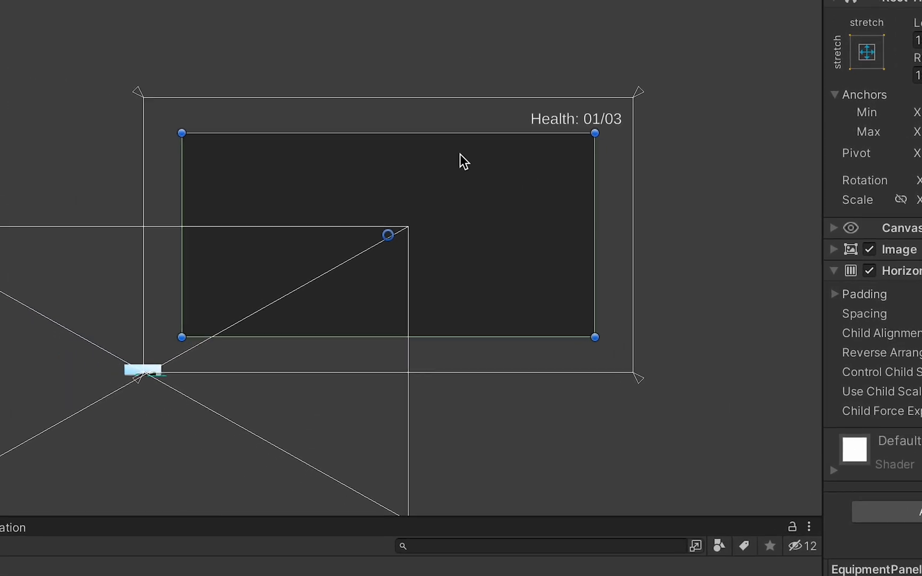
left_click(117, 126)
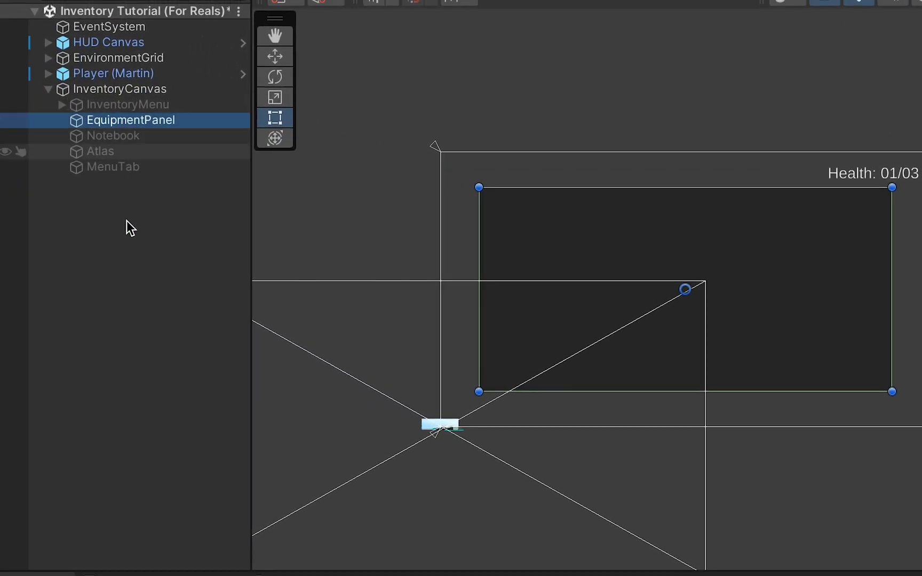
- Create a black child panel named StatPanel inside EquipmentPanel
right_click(165, 126)
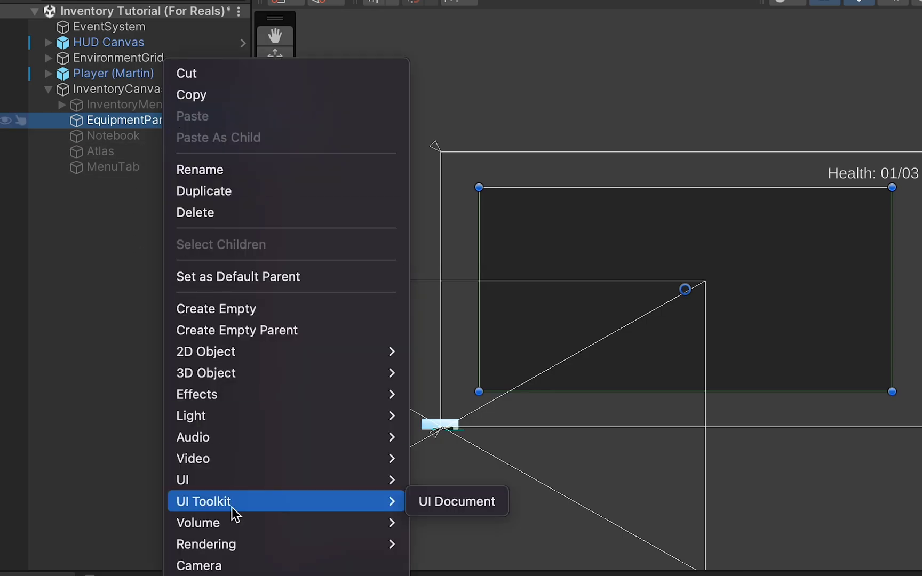
mouse_move(255, 482)
left_click(449, 545)
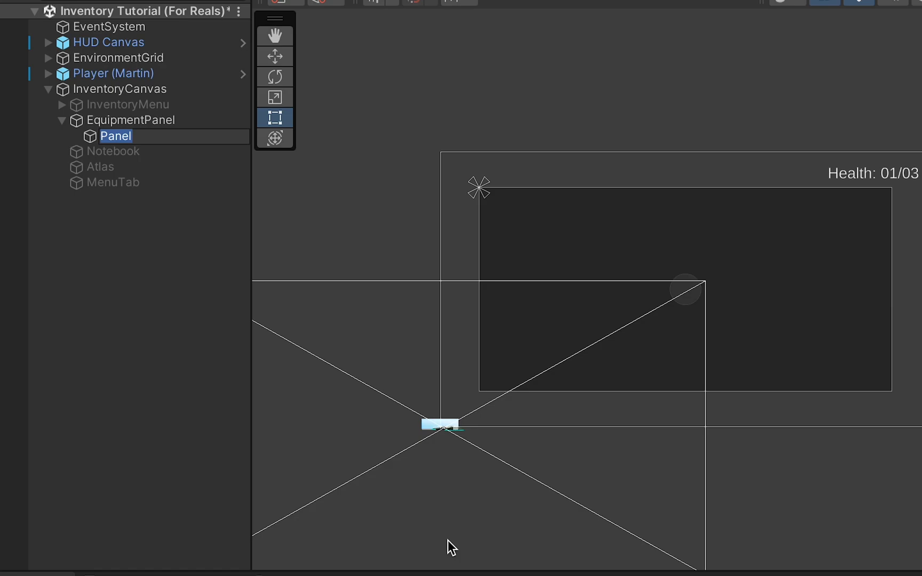
type("StatPanel")
key("Return")
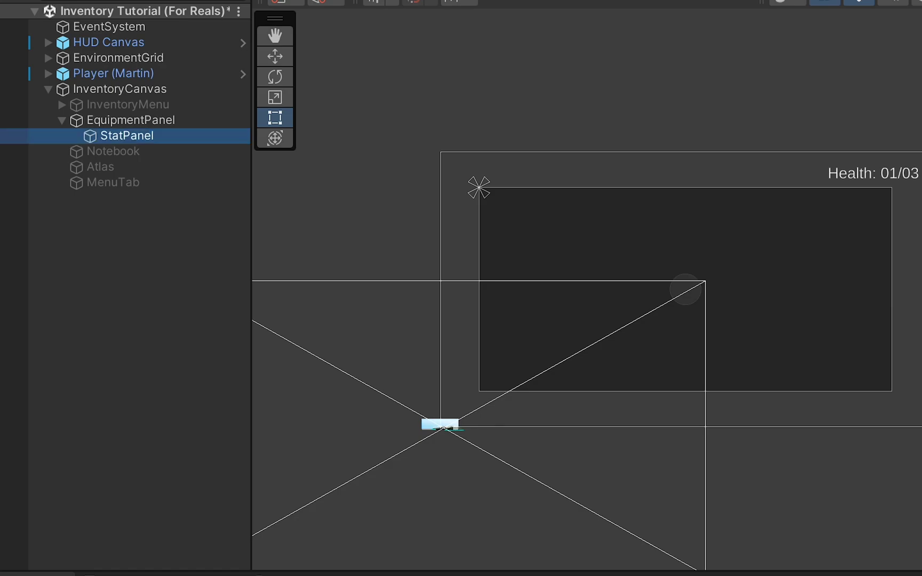
left_click(810, 367)
left_click_drag(790, 512, 757, 552)
left_click(709, 335)
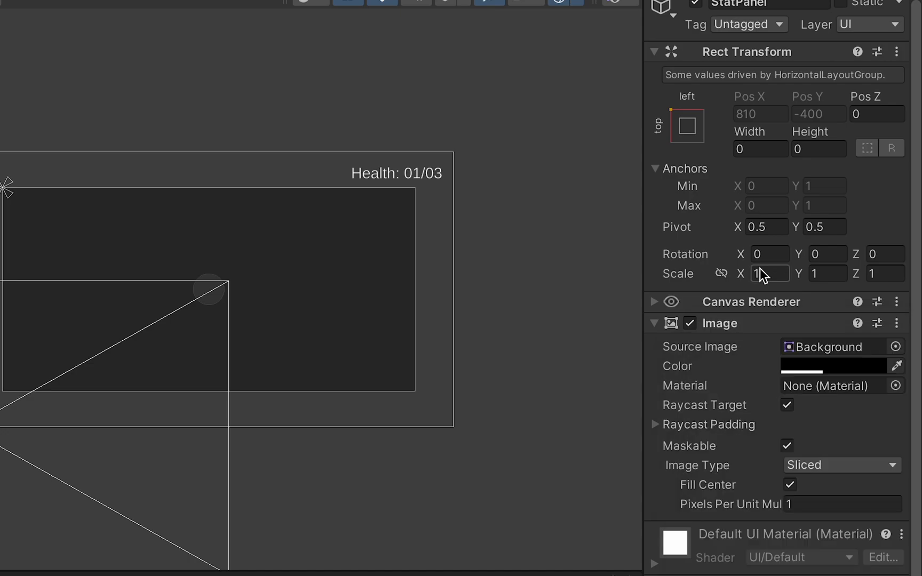
- Size StatPanel to width 350 and height 750
left_click(757, 150)
type("350")
key("Tab")
type("75")
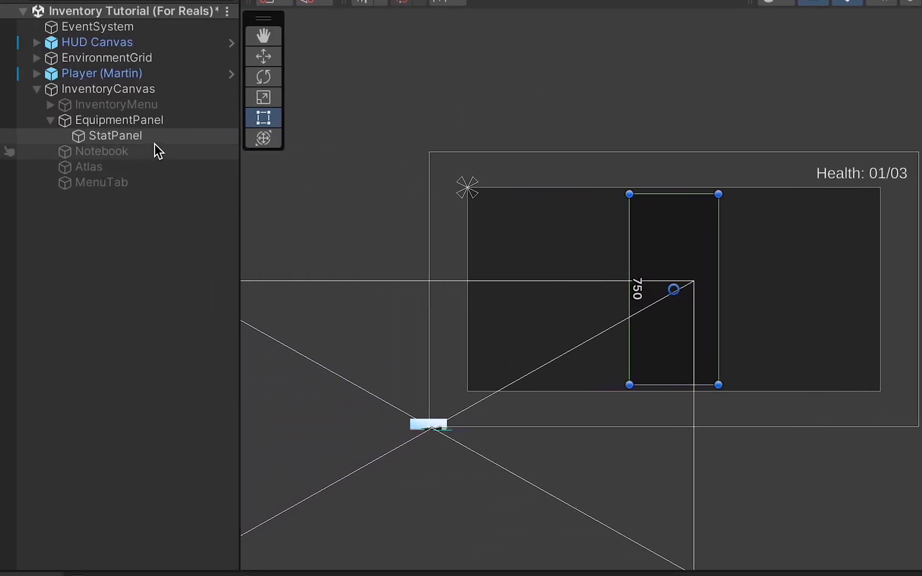
left_click(157, 136)
- Duplicate StatPanel and turn the first copy into PlayerEquipmentPanel, 550 wide
key("ctrl+d")
key("ctrl+d")
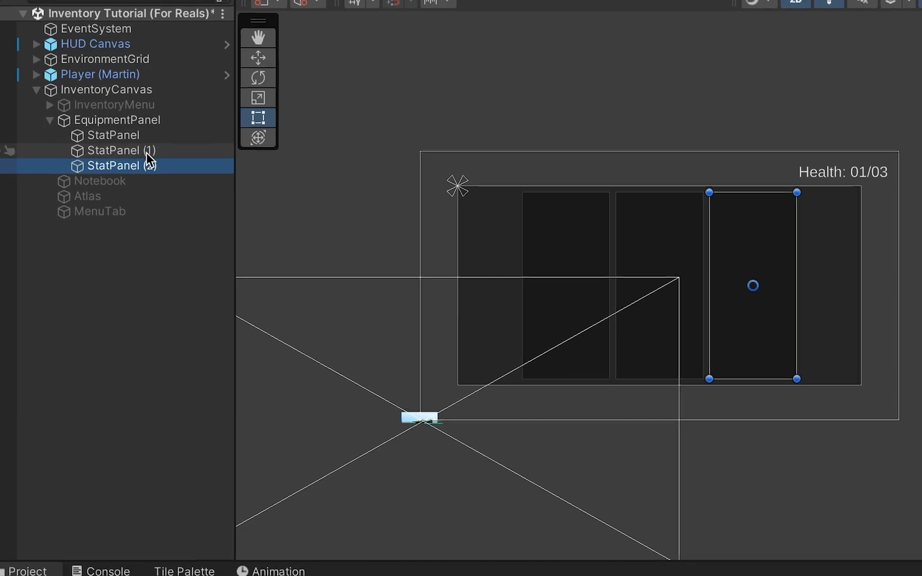
left_click(148, 153)
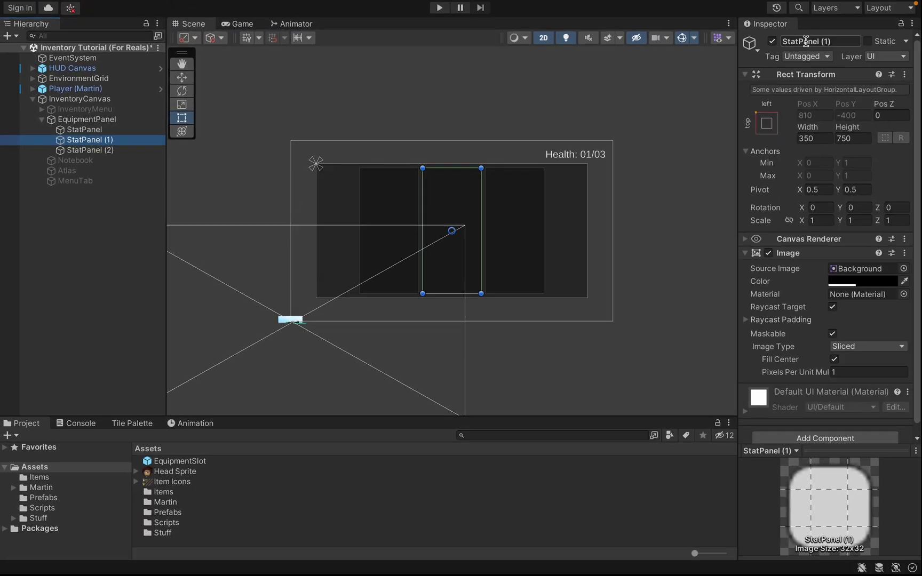
left_click(806, 41)
type("Playe")
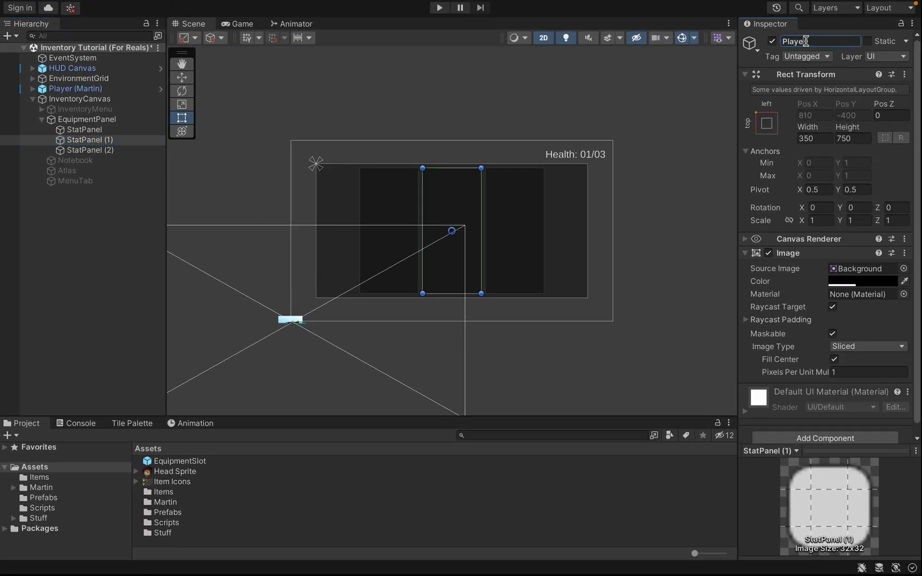
type("rEquipmentPanel")
key("Return")
double_click(813, 138)
type("550")
key("Return")
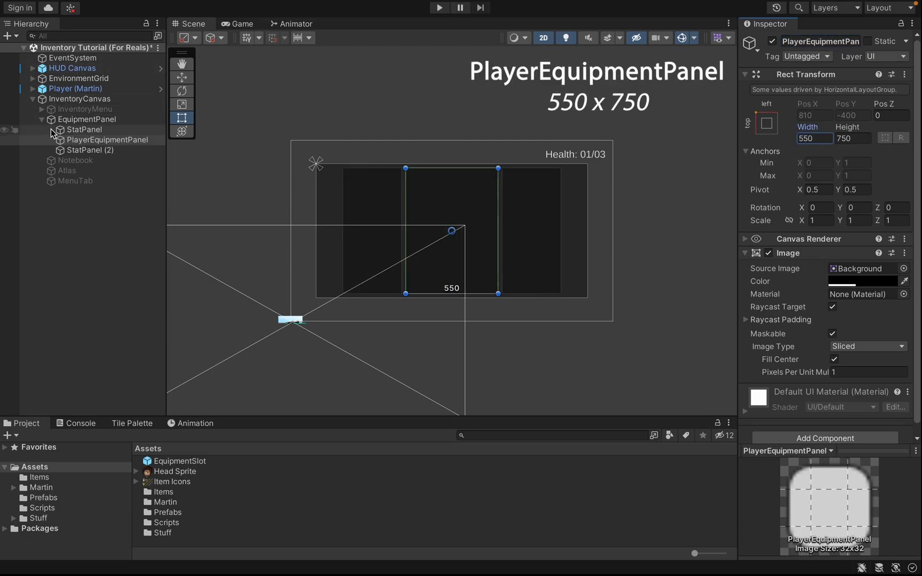
- Rename the second copy to ItemPanel and set its width to 600
left_click(70, 149)
left_click(796, 39)
key("BackSpace")
key("Return")
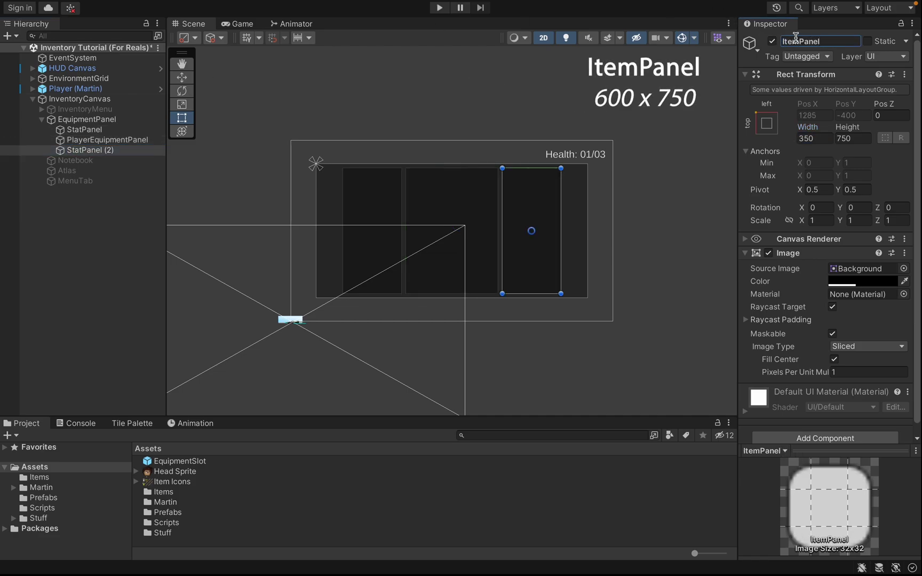
left_click(829, 138)
type("60")
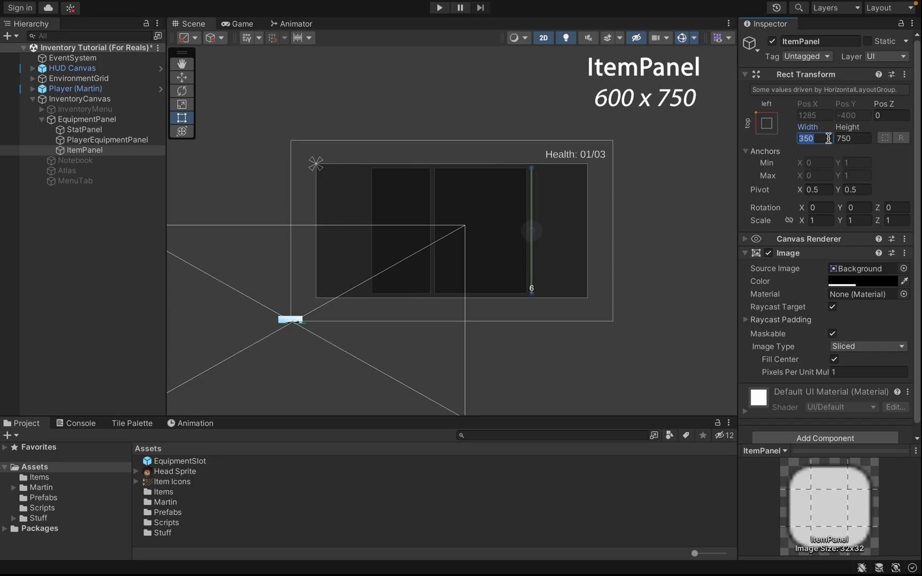
type("0")
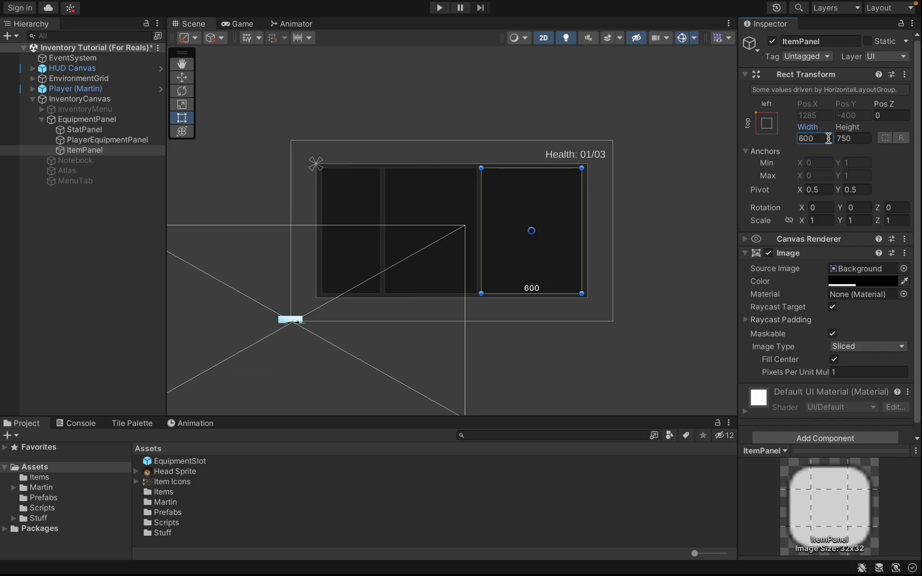
scroll(650, 250, "up", 2)
scroll(322, 207, "up", 3)
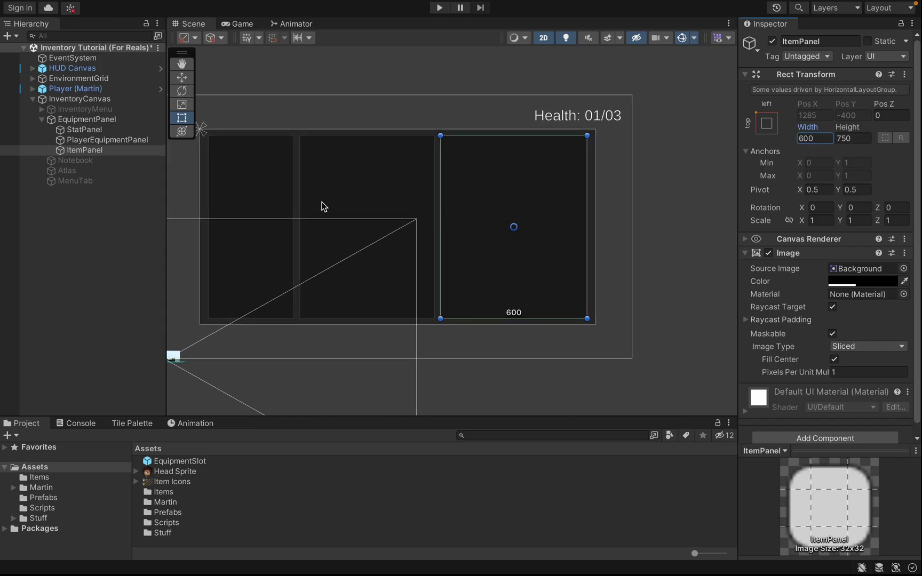
left_click(84, 130)
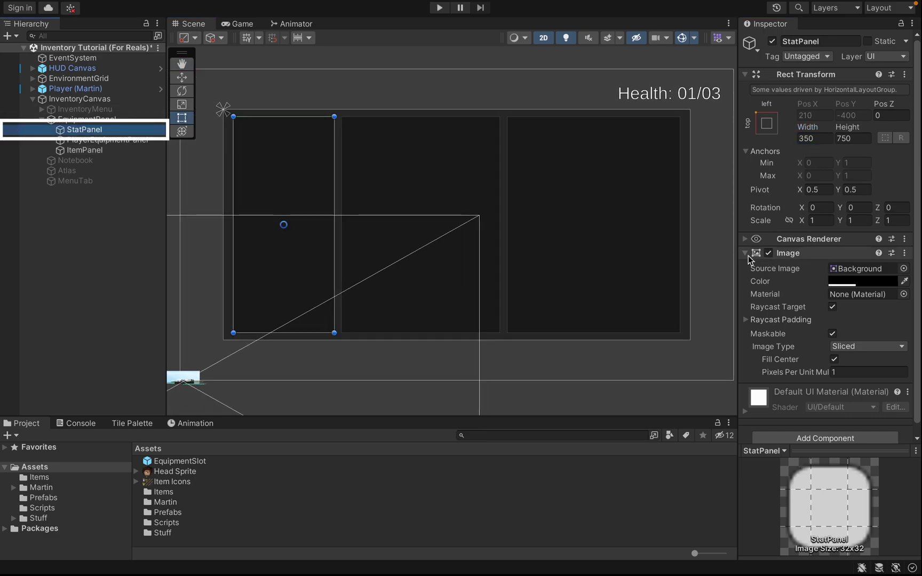
- Add a Vertical Layout Group component to StatPanel
left_click(747, 254)
left_click(792, 317)
type("verti")
key("Return")
- Set left, right, top and bottom padding and spacing to 25, with Middle Center child alignment
left_click(848, 295)
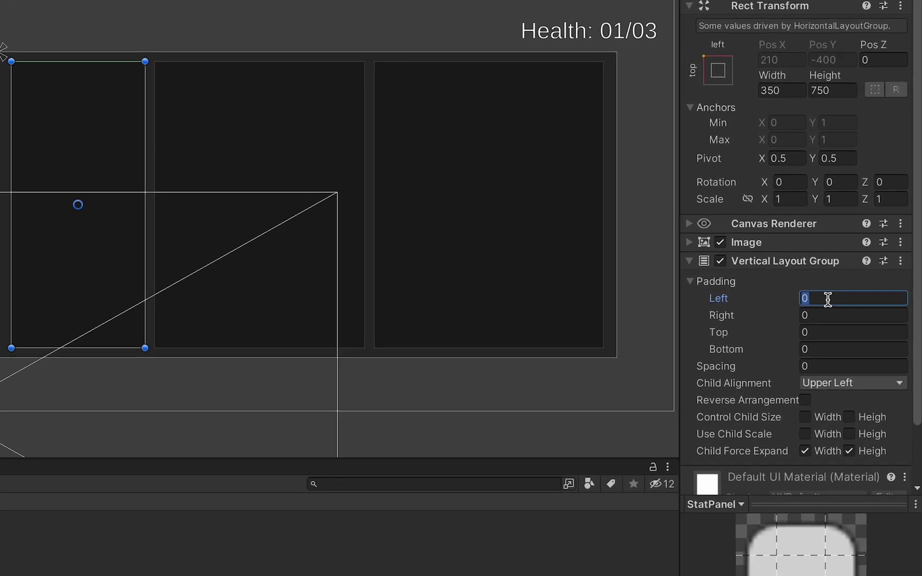
type("25")
key("Tab")
type("25")
key("Tab")
type("25")
key("Tab")
type("25")
key("Tab")
type("25")
left_click(812, 397)
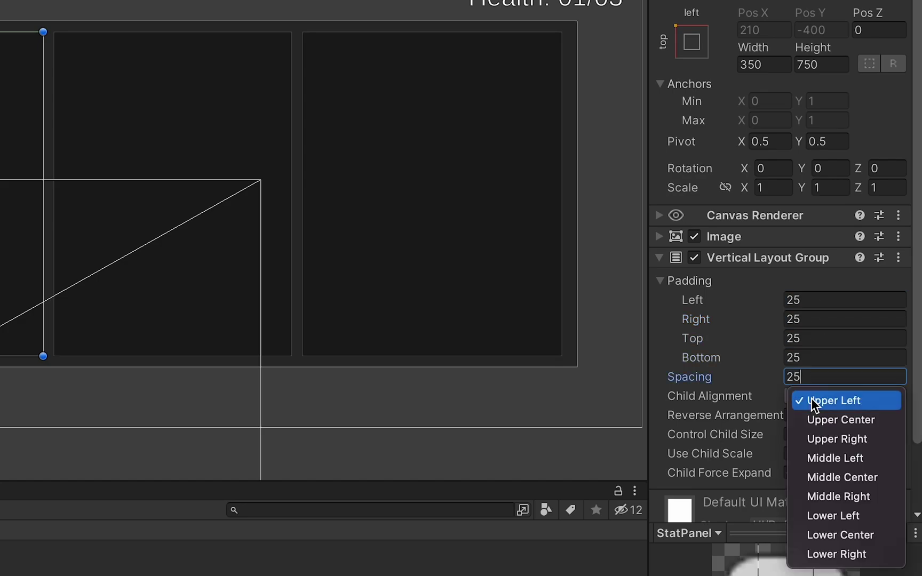
left_click(826, 478)
scroll(792, 432, "down", 2)
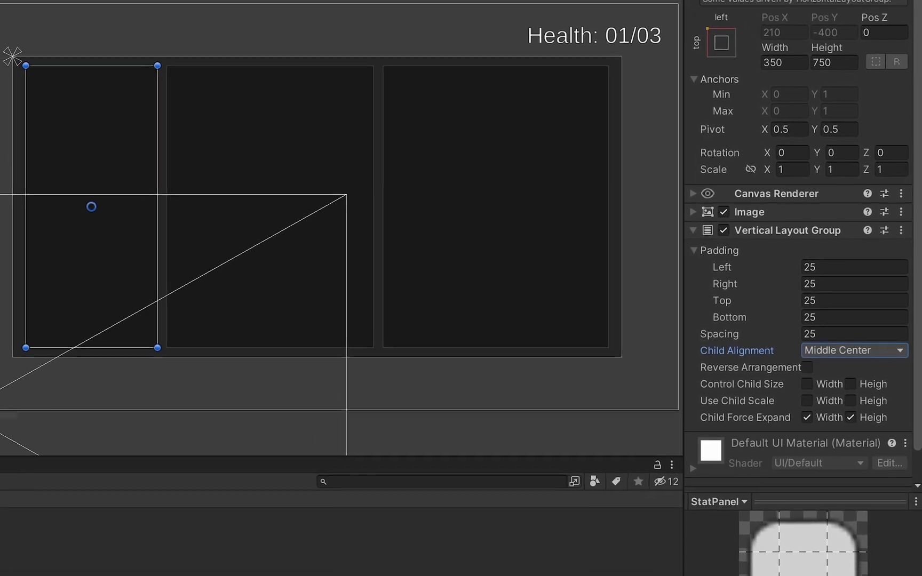
- Create a panel named Portrait inside StatPanel, sized 300 by 250
right_click(94, 132)
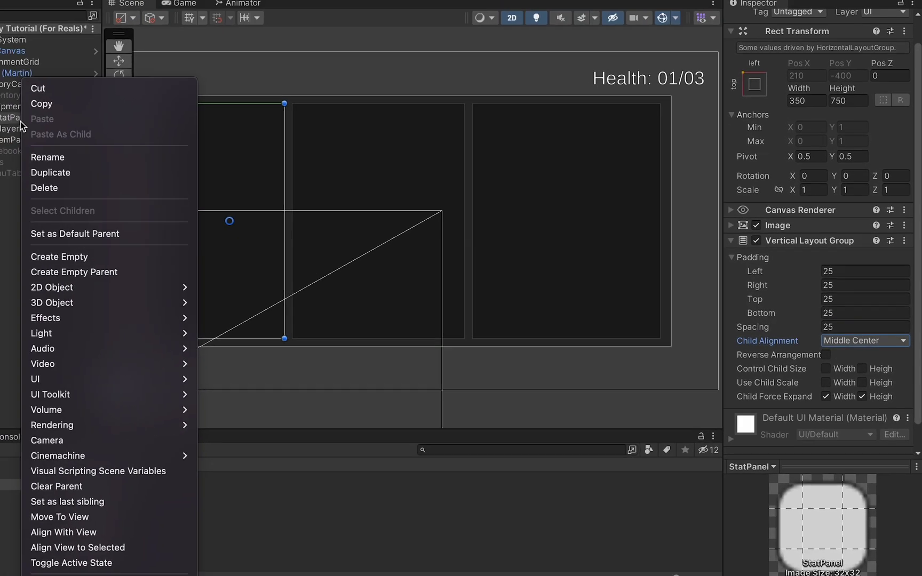
mouse_move(248, 372)
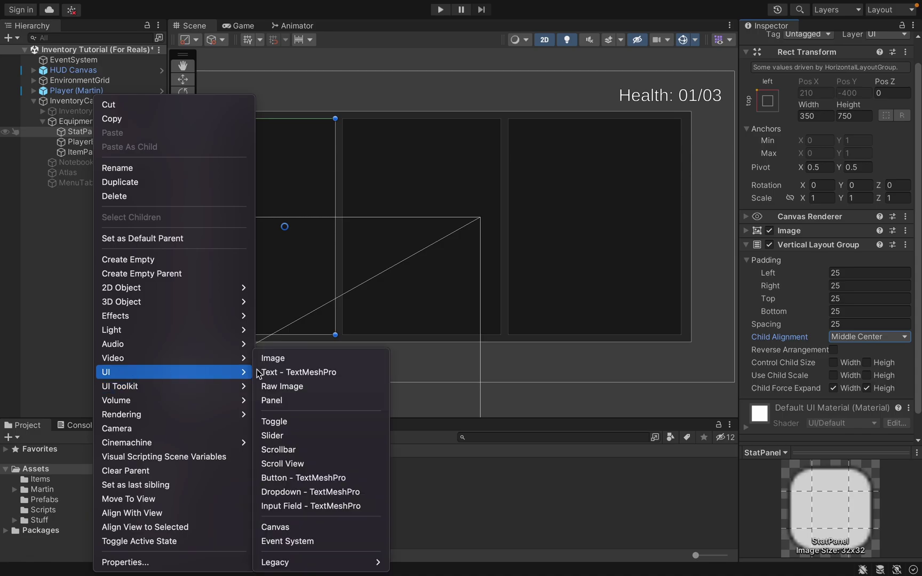
left_click(299, 400)
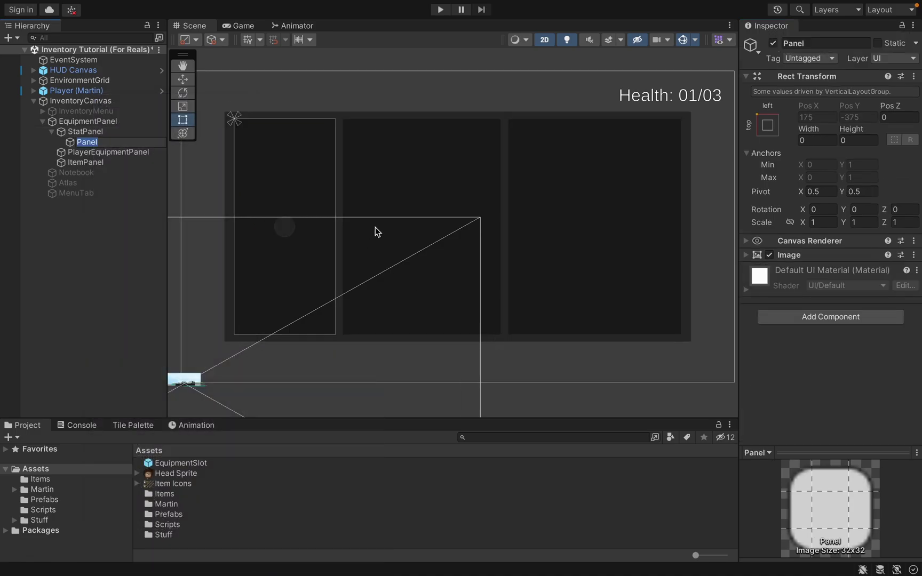
type("Portrait")
key("Return")
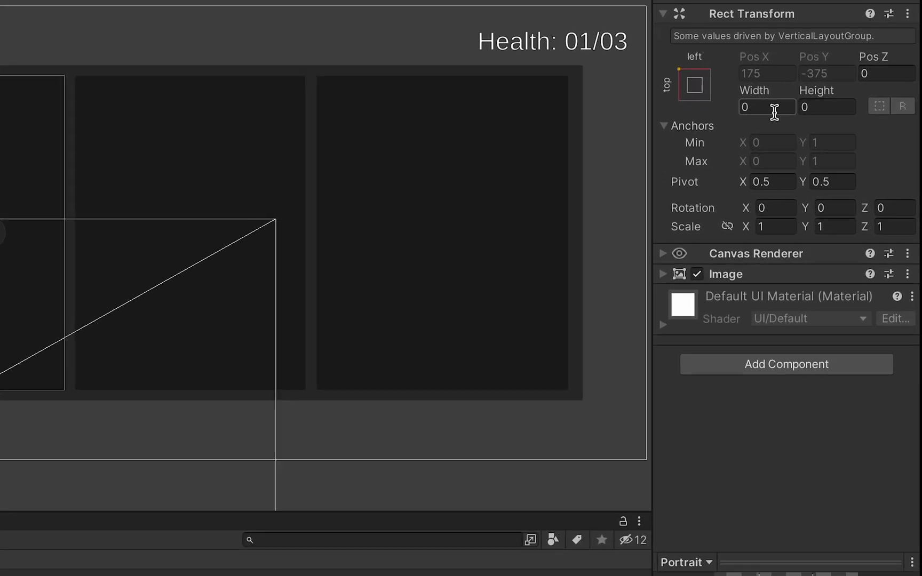
left_click(820, 137)
type("300")
key("Tab")
type("25")
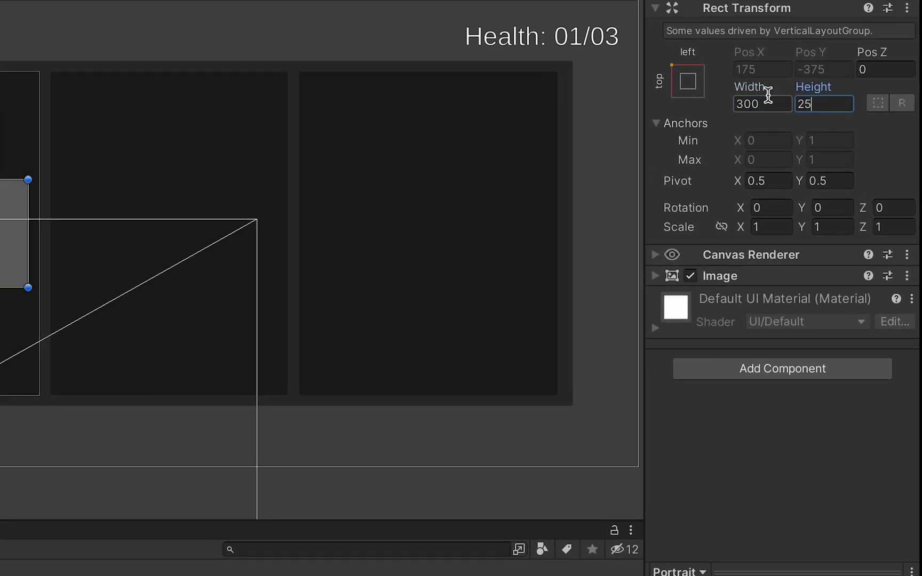
key("Return")
- Give Portrait the Head Sprite source image at full colour opacity
left_click(652, 275)
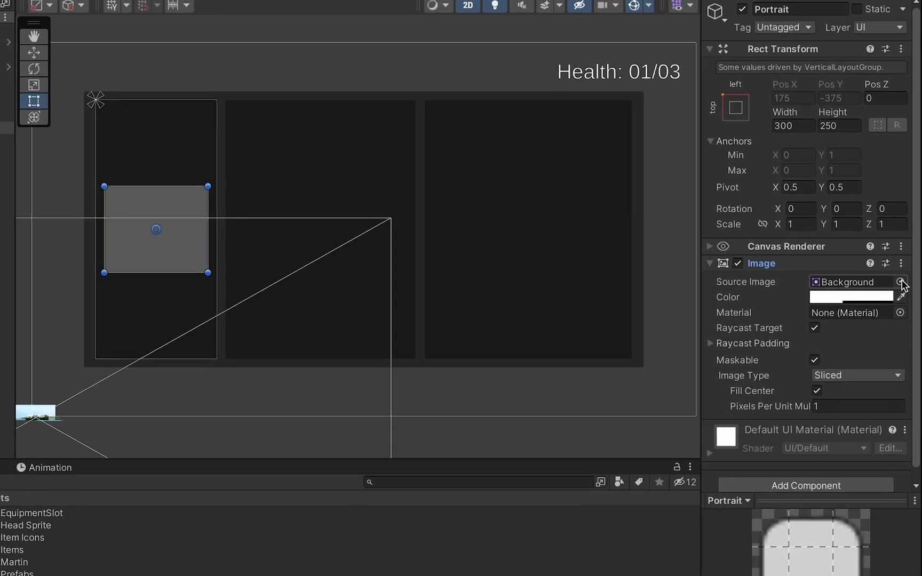
left_click(893, 299)
type("head")
key("Down")
key("Down")
key("Down")
key("Down")
key("Down")
key("Down")
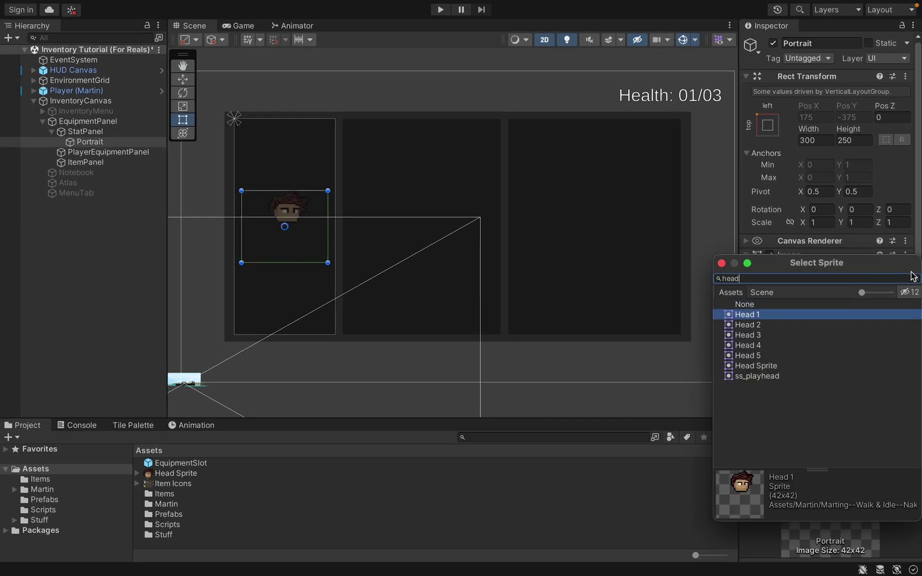
key("Return")
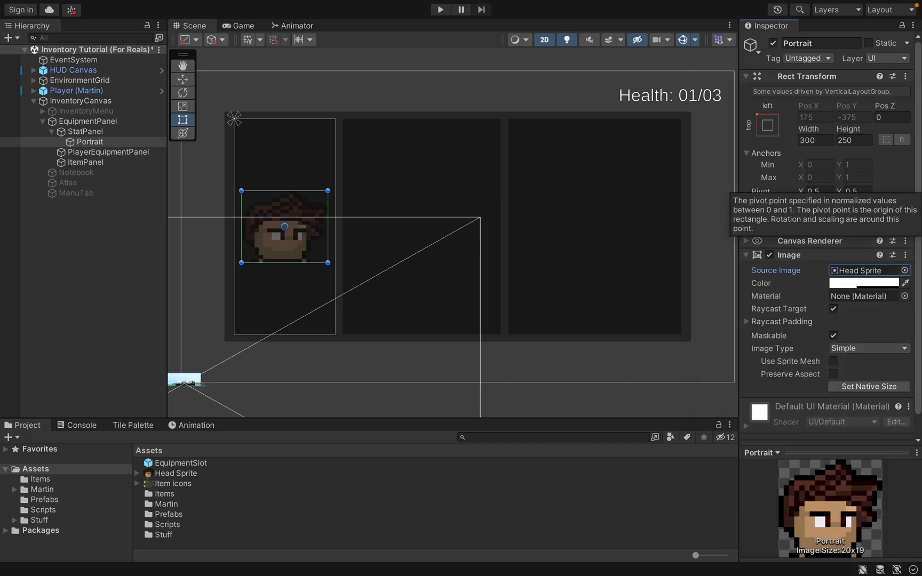
left_click(844, 283)
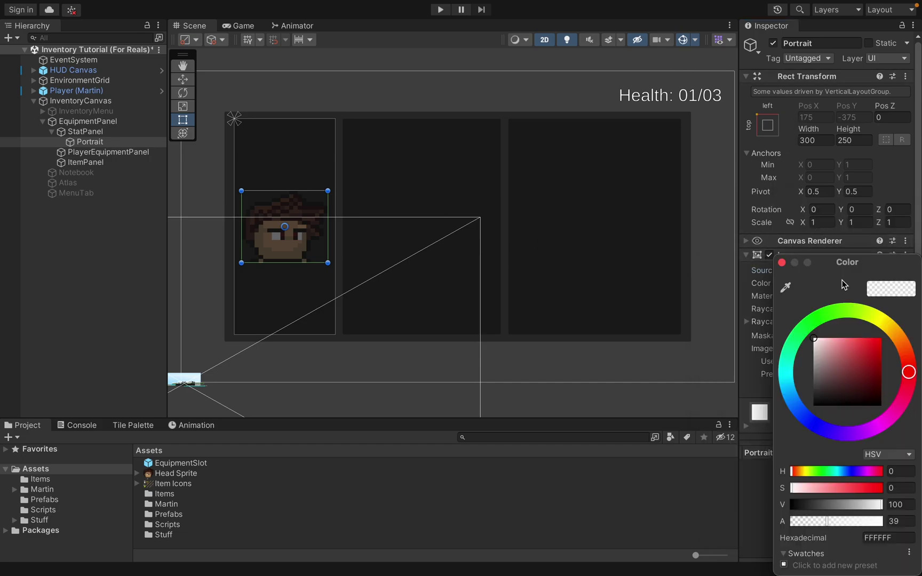
left_click_drag(837, 521, 889, 522)
left_click(782, 262)
left_click_drag(89, 142, 96, 134)
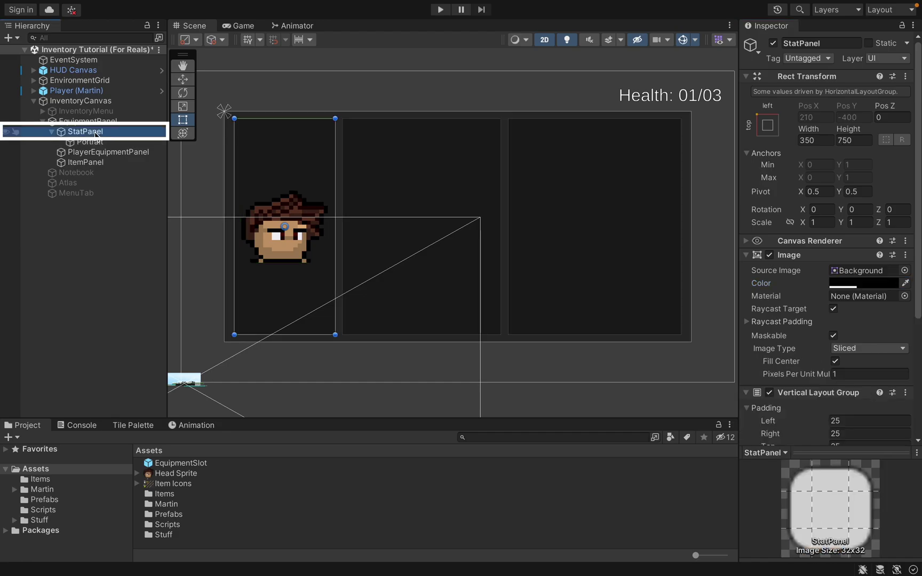
- Create another panel inside StatPanel and name it Stats
right_click(95, 132)
mouse_move(121, 374)
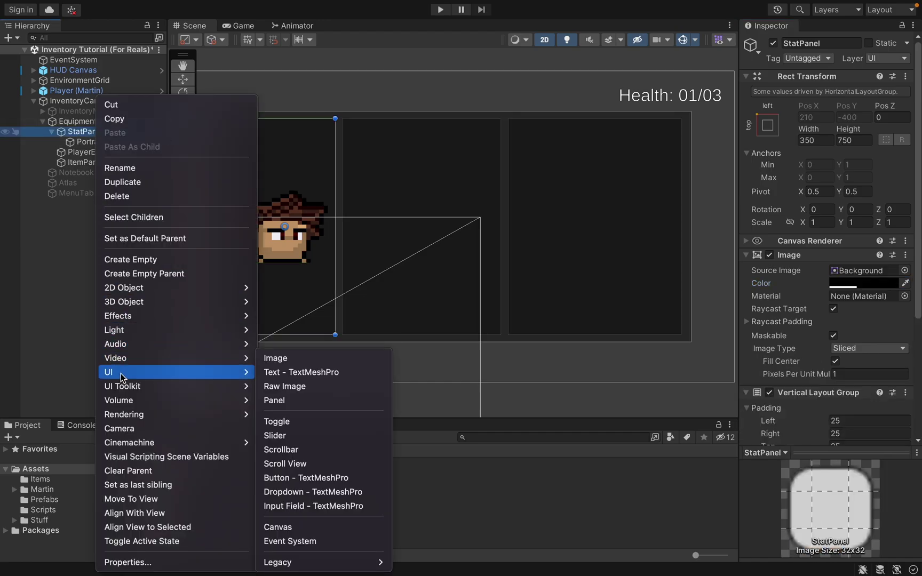
left_click(295, 401)
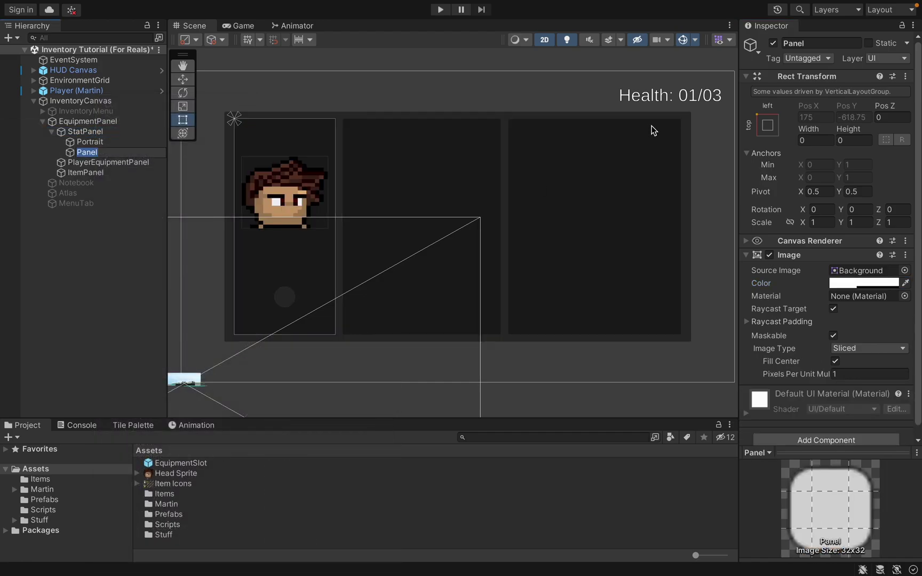
left_click(807, 42)
type("Sta")
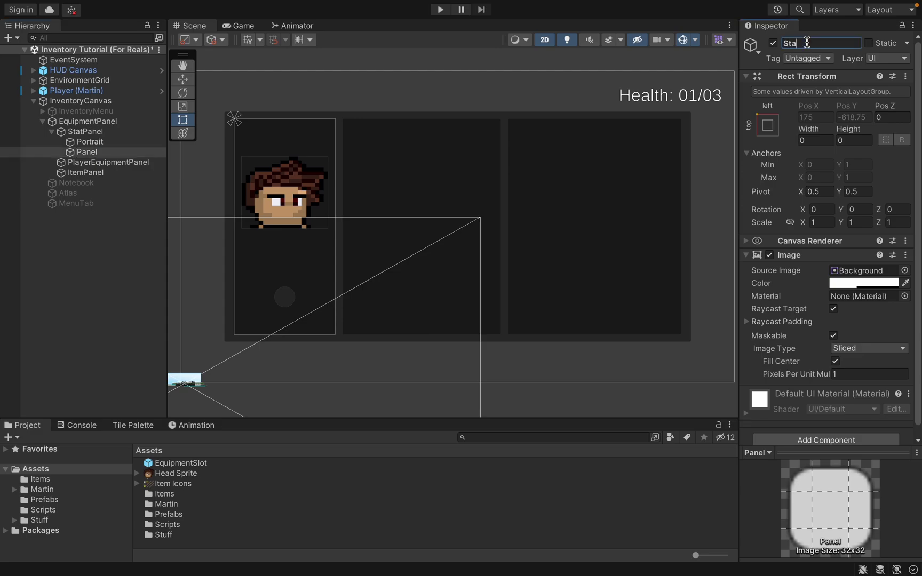
type("ts")
key("Return")
- Size the Stats panel 300 by 425 and colour it black
left_click(816, 140)
type("300")
key("Tab")
type("425")
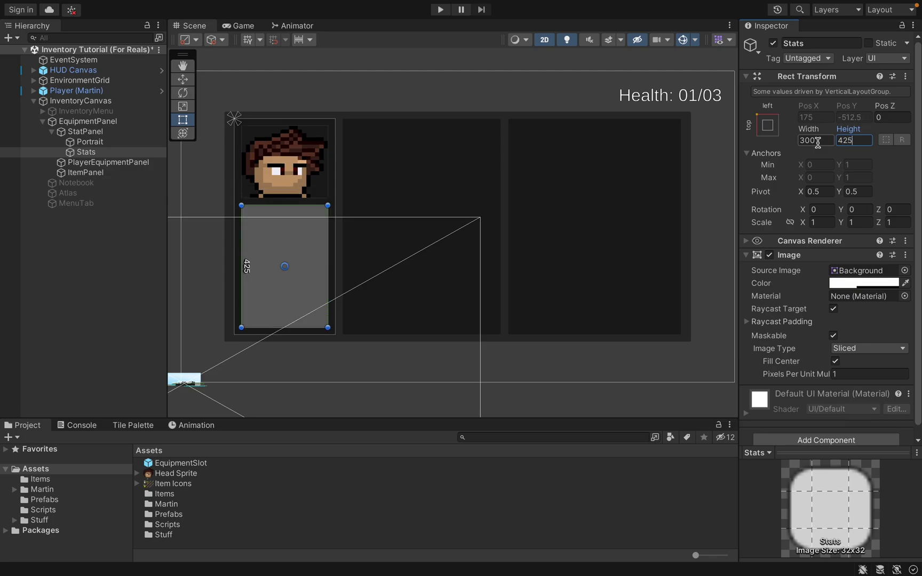
key("Return")
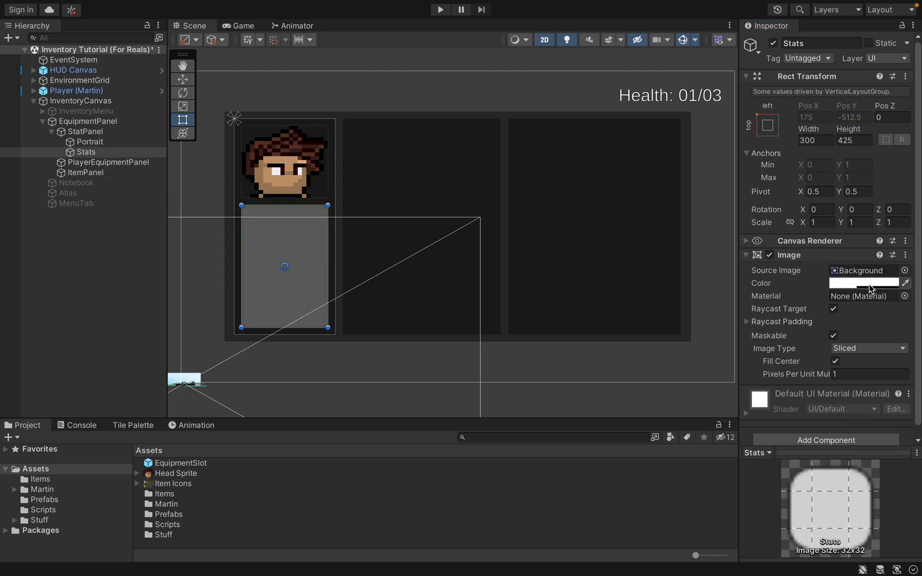
left_click(873, 283)
left_click_drag(836, 336, 798, 454)
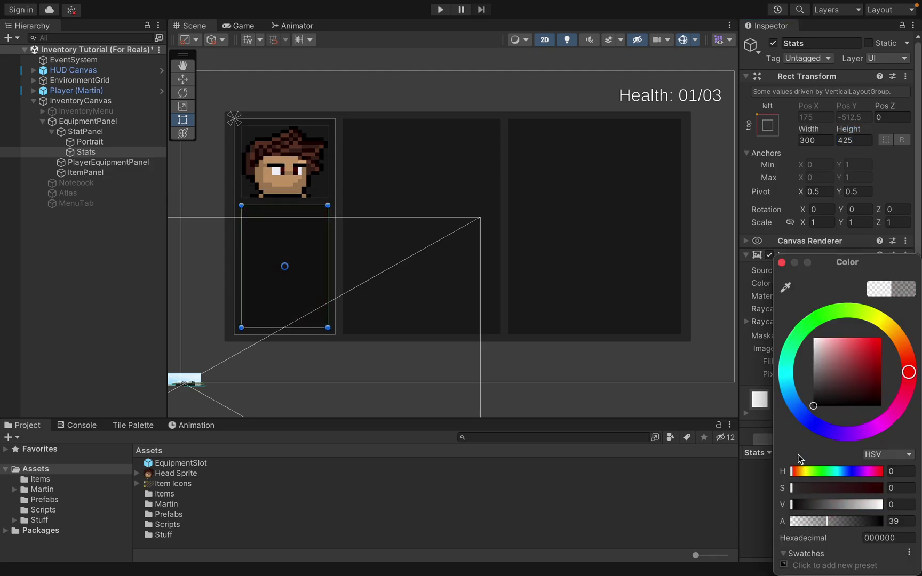
left_click(747, 256)
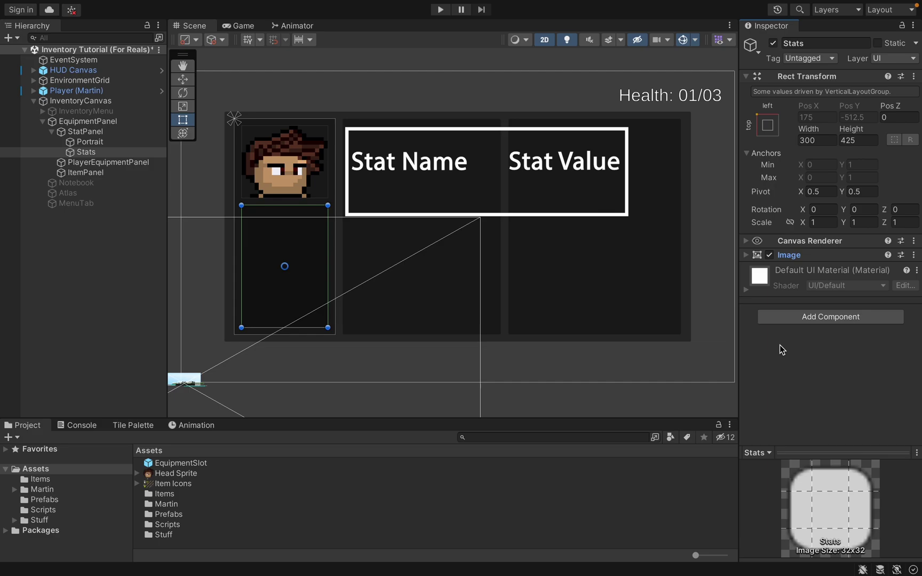
- Add a Vertical Layout Group to Stats with 10 top and bottom padding and Upper Center alignment
left_click(790, 317)
type("verti")
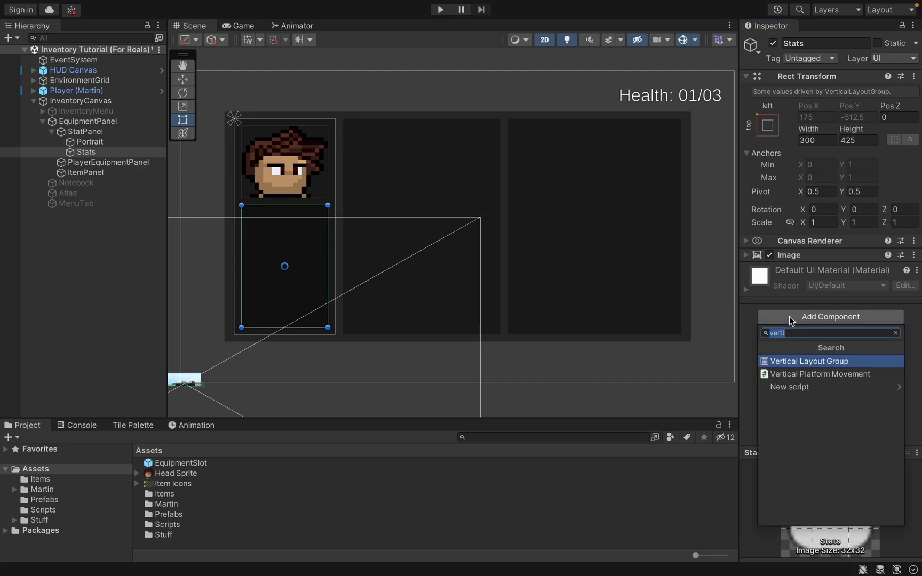
type("cal")
key("Return")
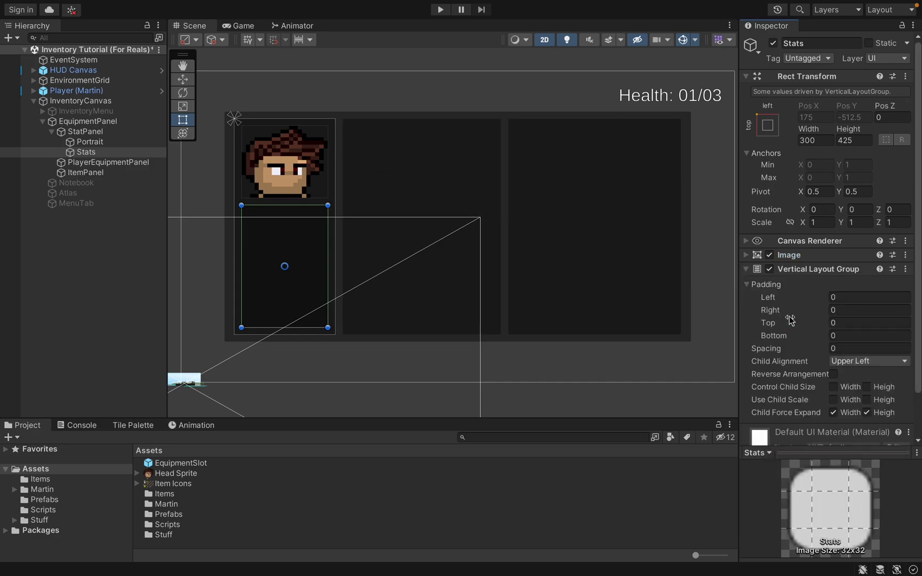
left_click(852, 297)
type("10")
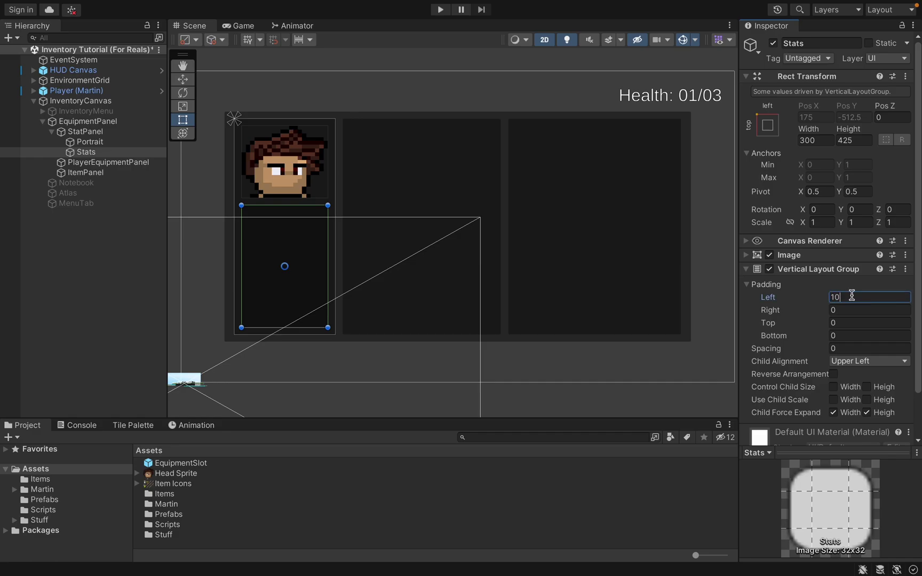
key("Tab")
key("Tab")
type("10")
key("Tab")
type("1")
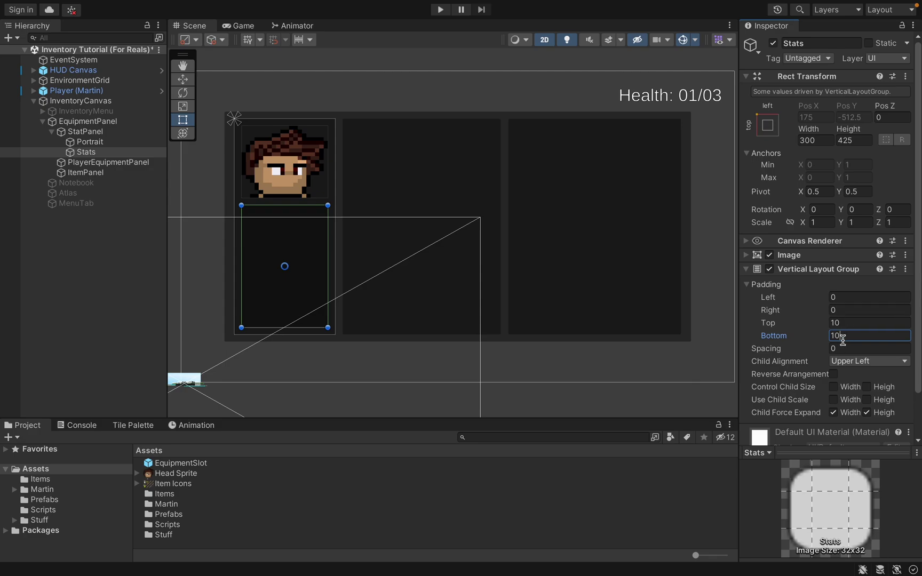
left_click(850, 363)
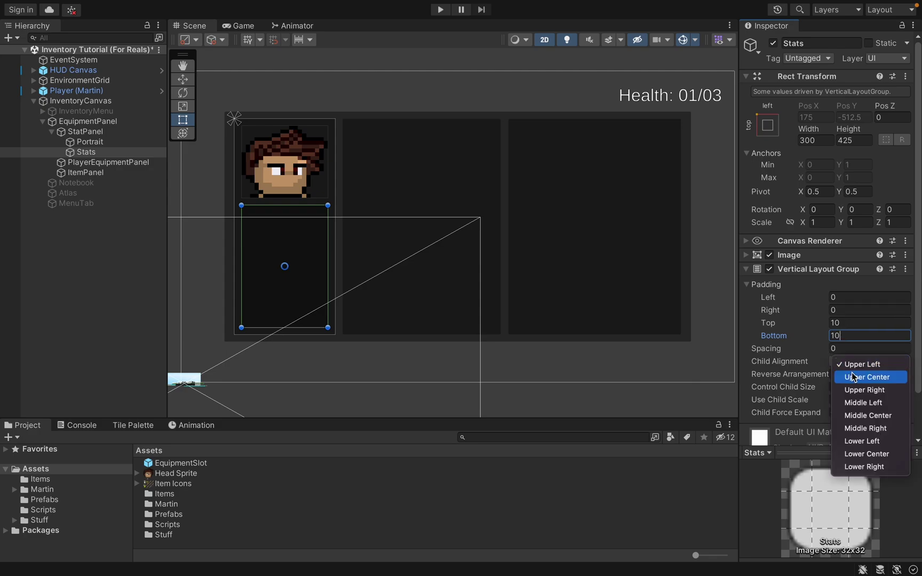
left_click(853, 378)
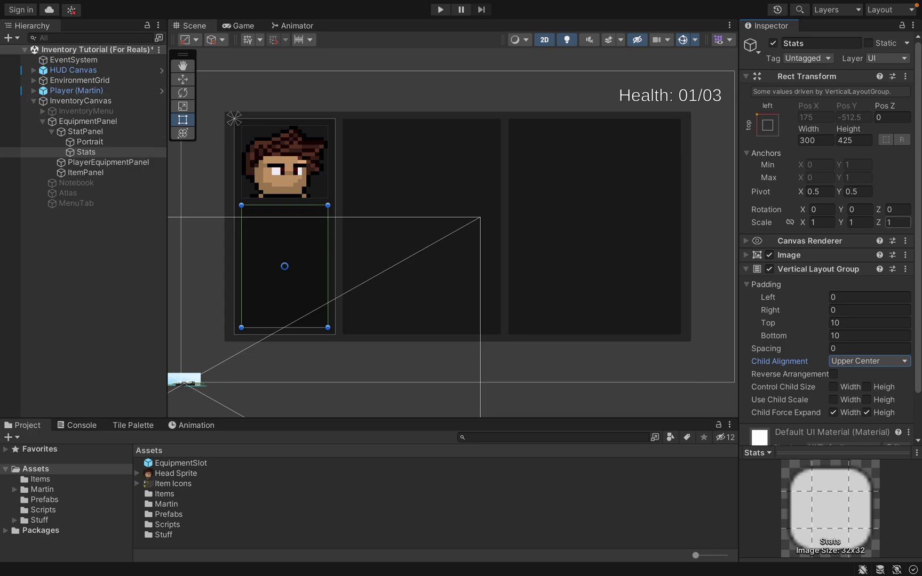
mouse_move(86, 152)
left_mouse_down()
mouse_move(106, 176)
mouse_move(100, 154)
left_mouse_up()
- Add a text element named Title inside Stats reading 'Player Stats'
right_click(100, 155)
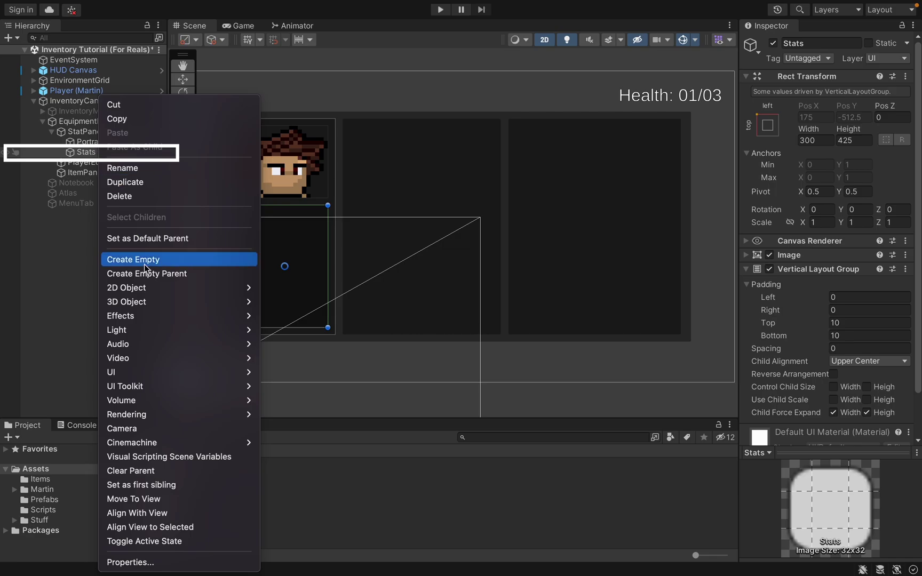
mouse_move(150, 372)
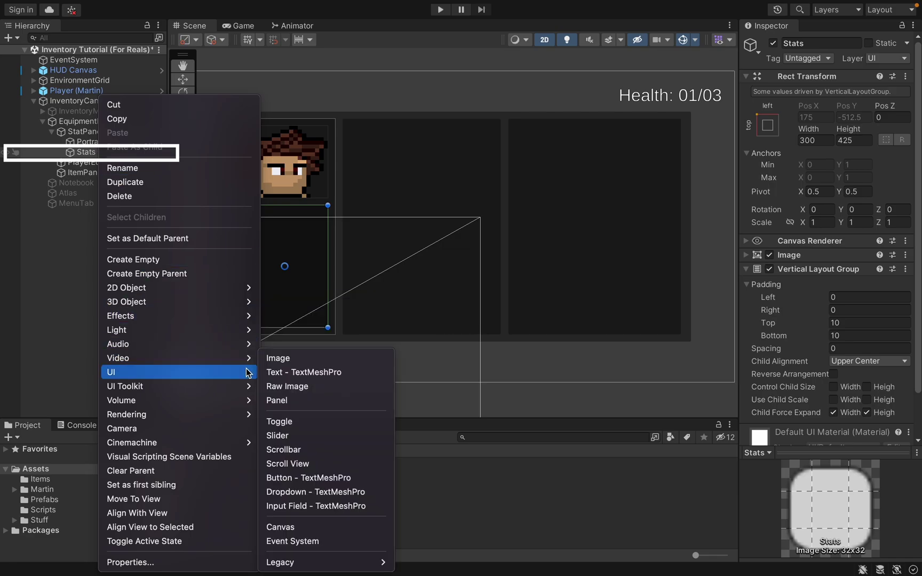
left_click(301, 373)
left_click(797, 42)
type("Title")
key("Return")
left_click(805, 303)
key("ctrl+a")
type("Player Stats")
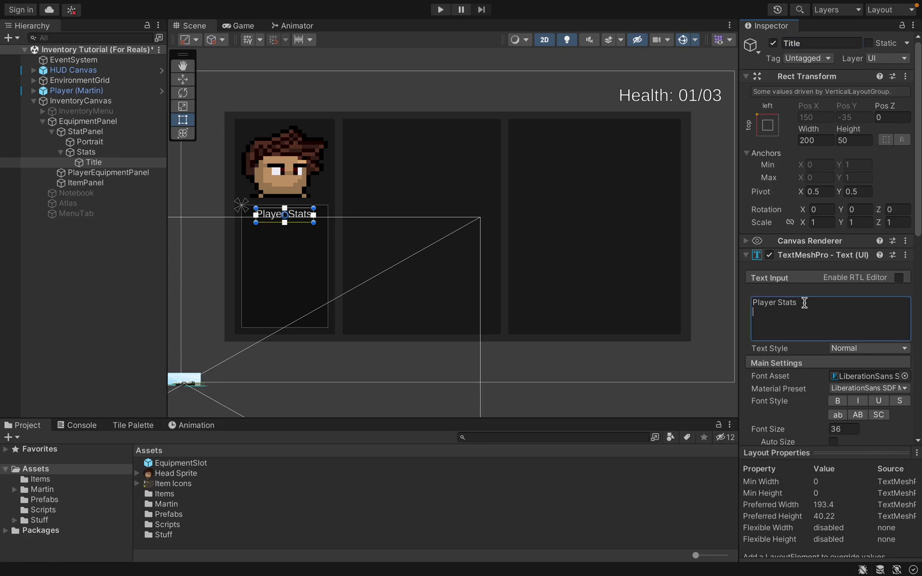
- Set the title font to Bangers SDF at size 52 and its width to 300
left_click(905, 377)
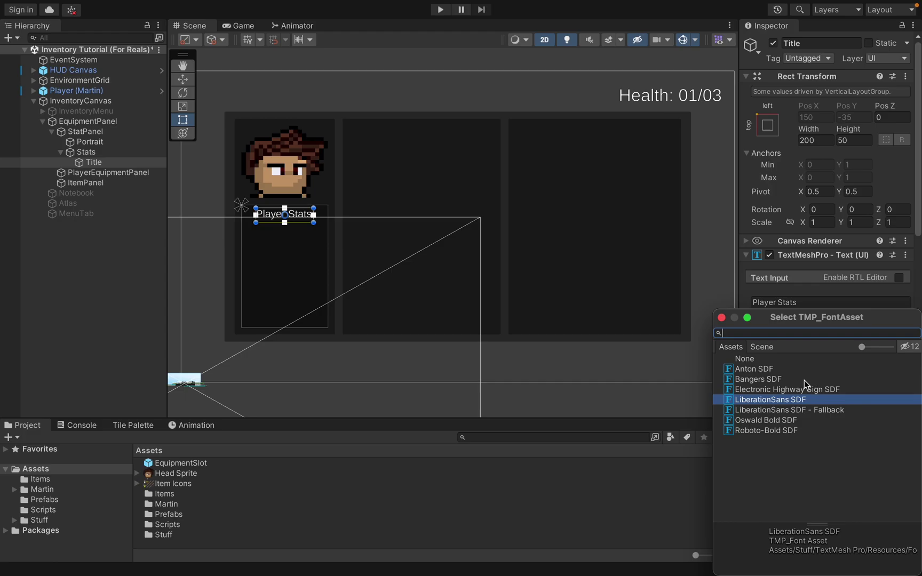
double_click(785, 379)
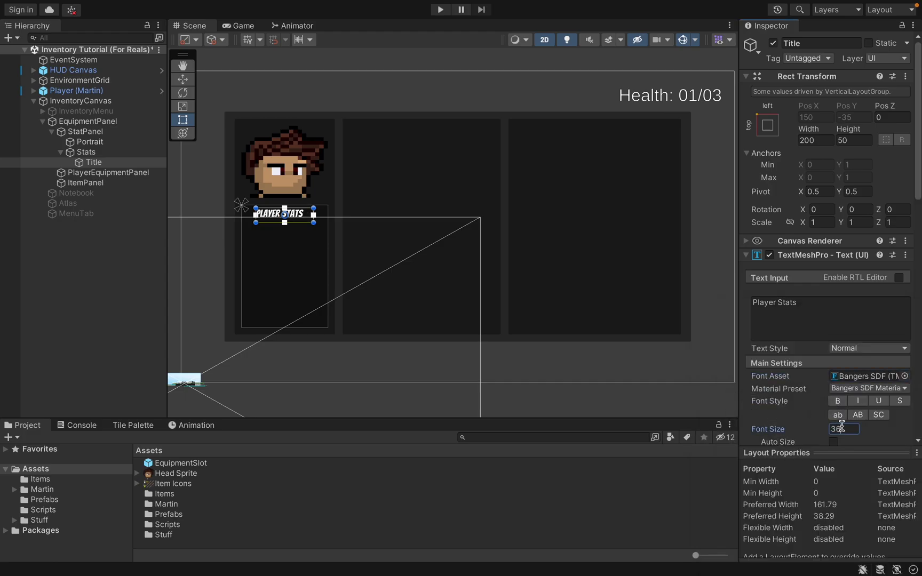
type("52")
left_click(816, 140)
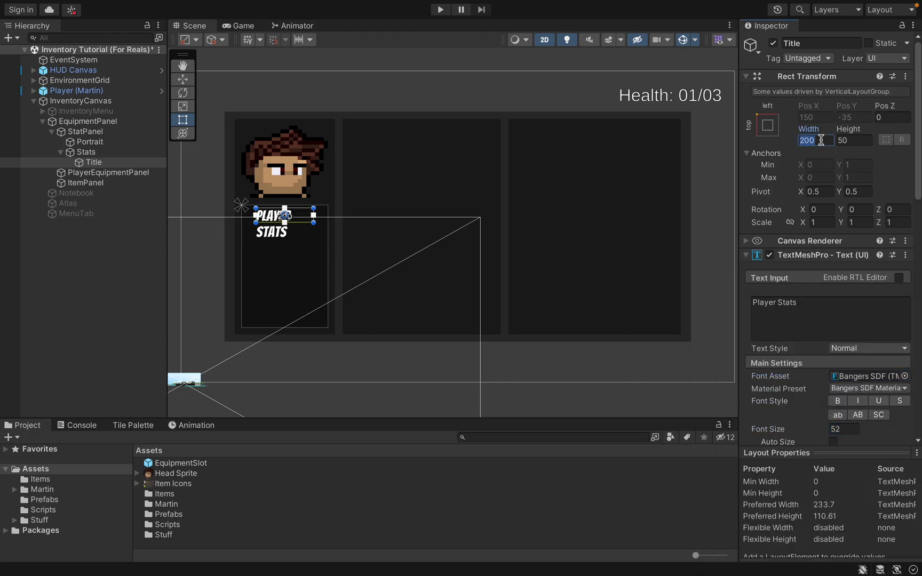
type("300")
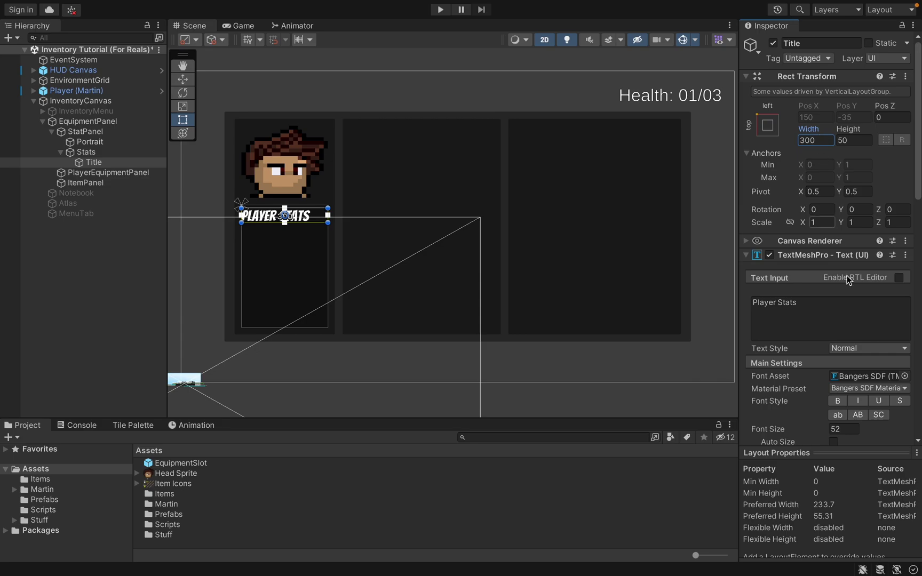
scroll(848, 288, "down", 3)
scroll(854, 325, "down", 5)
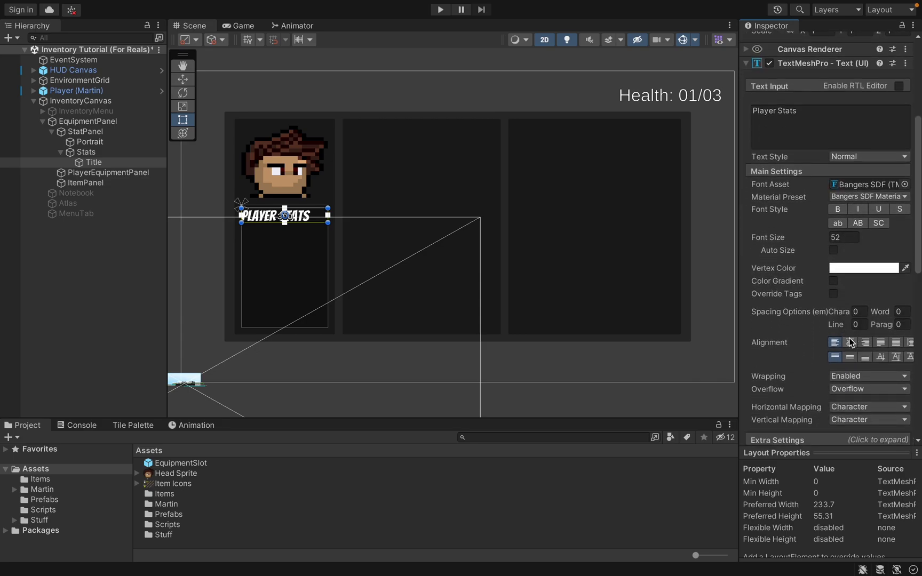
left_click(86, 152)
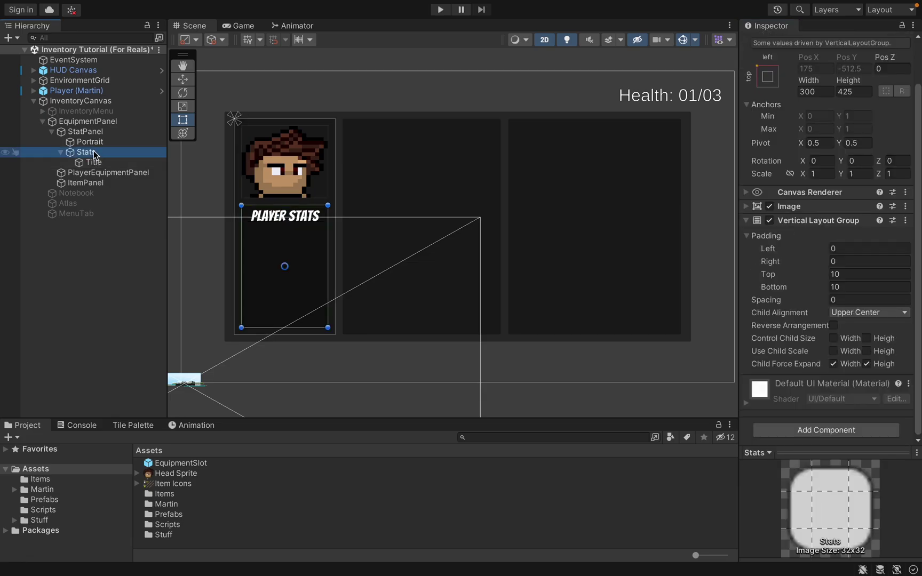
- Create a 300-wide Health panel inside Stats with a Horizontal Layout Group component
right_click(94, 154)
mouse_move(150, 369)
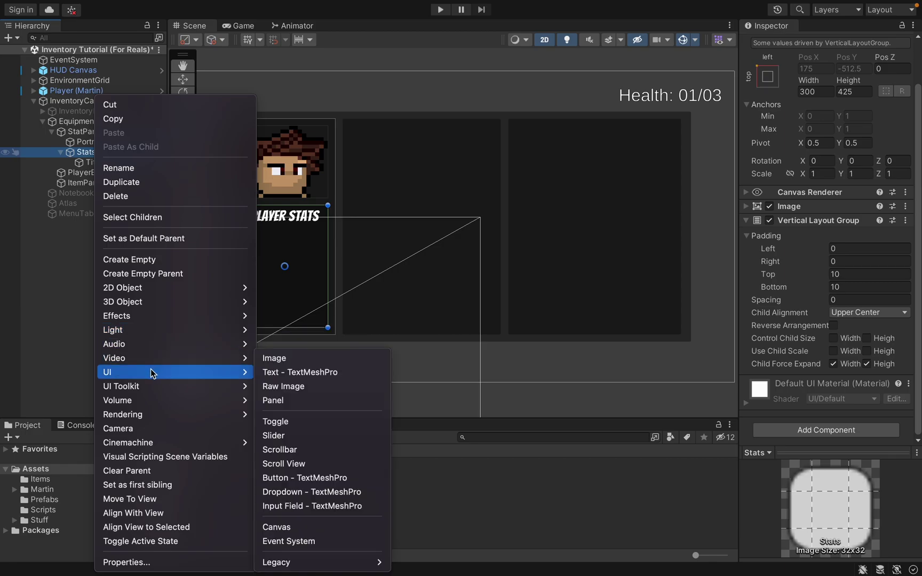
left_click(292, 401)
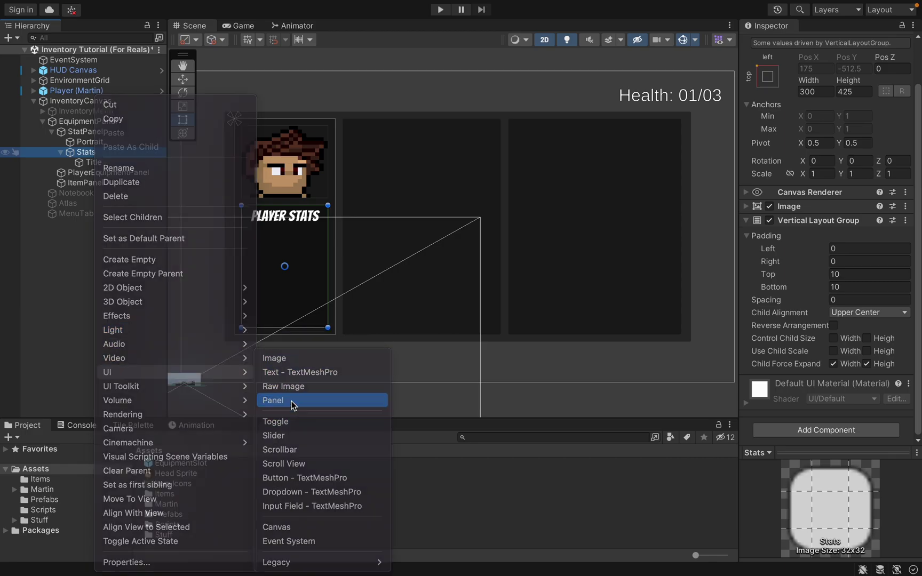
left_click(834, 43)
type("Healt")
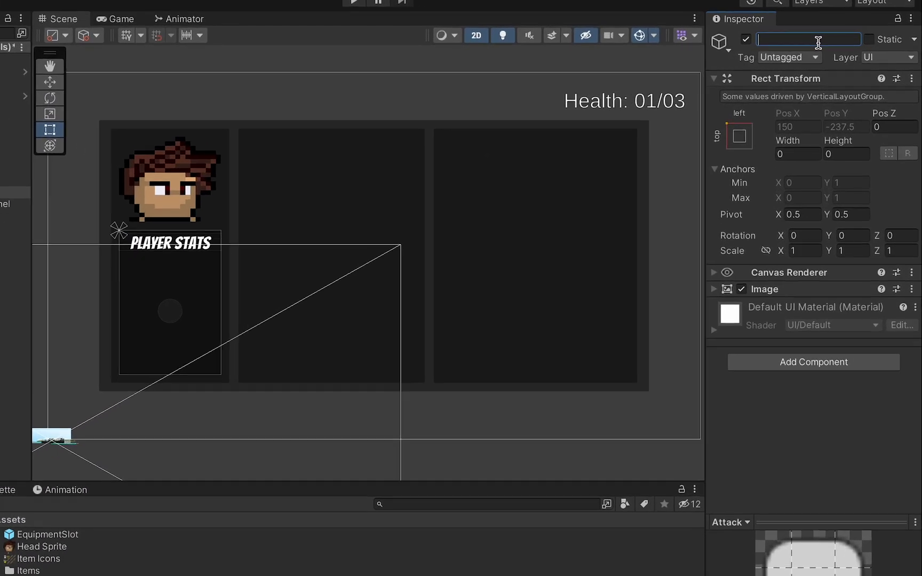
type("h")
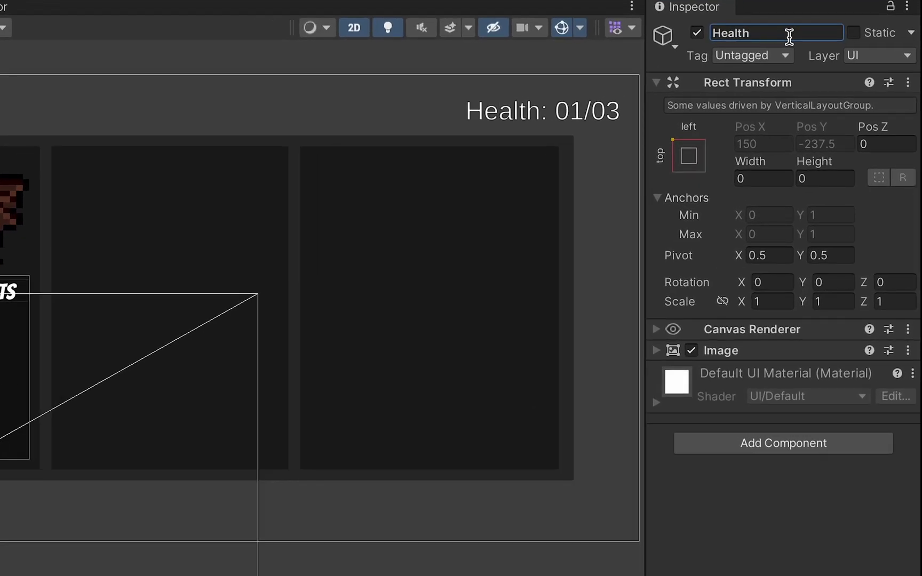
left_click(760, 178)
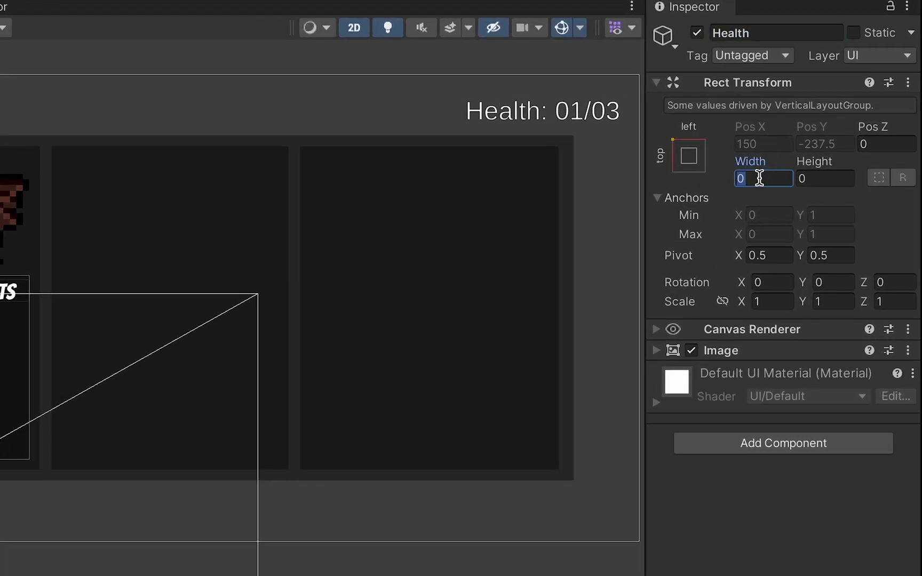
type("30")
left_click(739, 443)
type("hori")
key("Return")
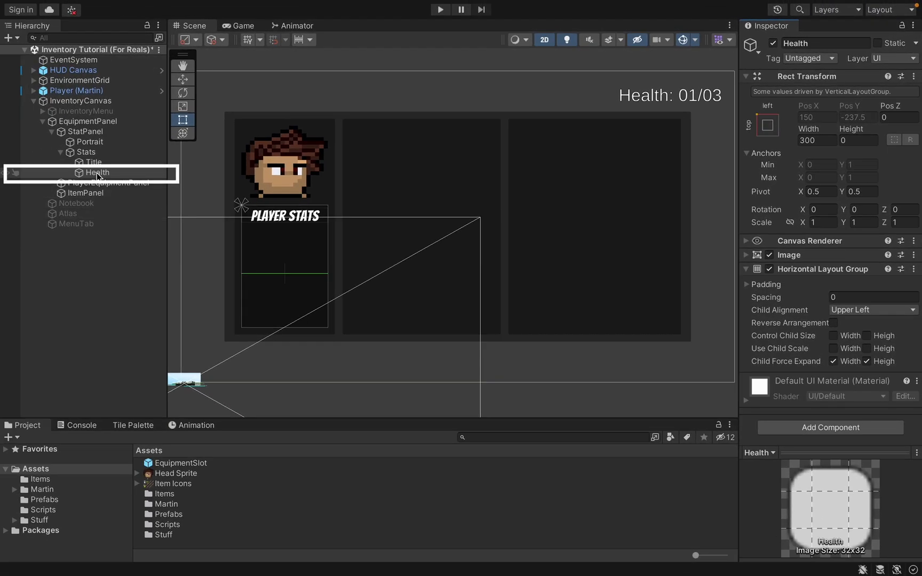
- Add a TextMeshPro label inside Health reading 'Health', 175 wide
right_click(98, 174)
mouse_move(218, 375)
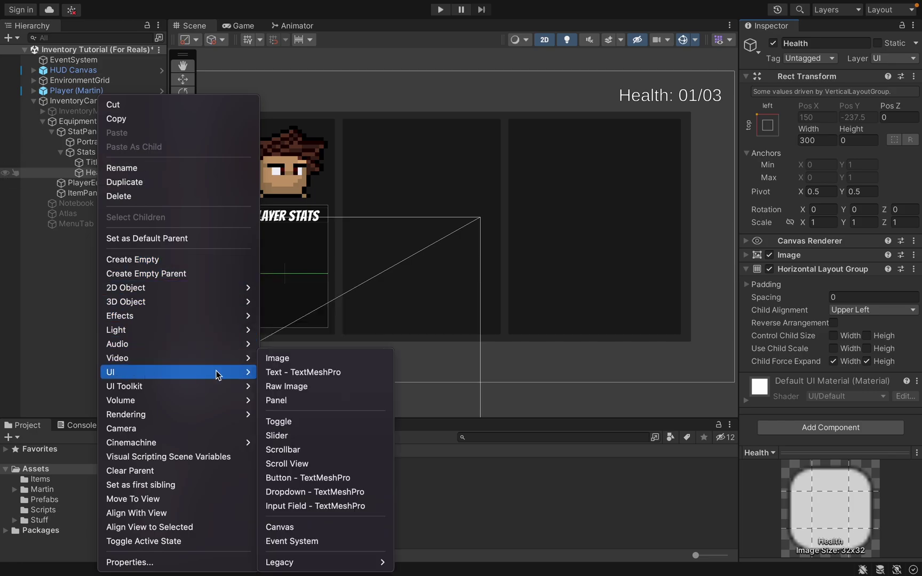
left_click(291, 372)
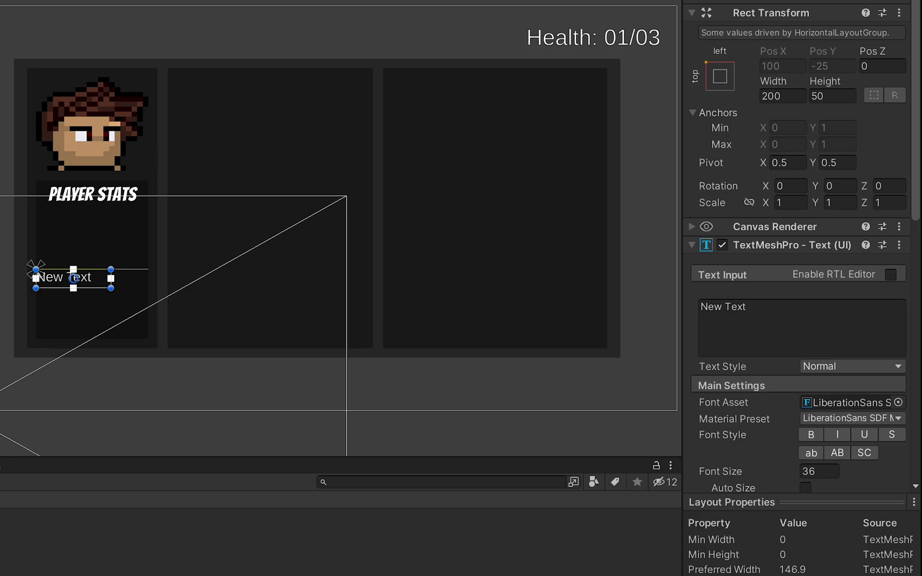
left_click(782, 308)
key("ctrl+a")
type("Health")
key("Return")
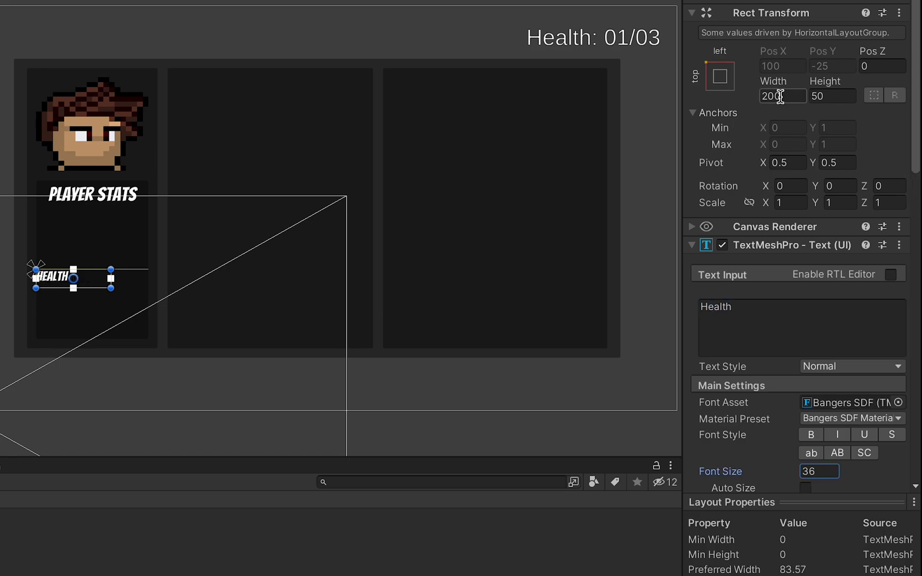
left_click(781, 97)
type("175")
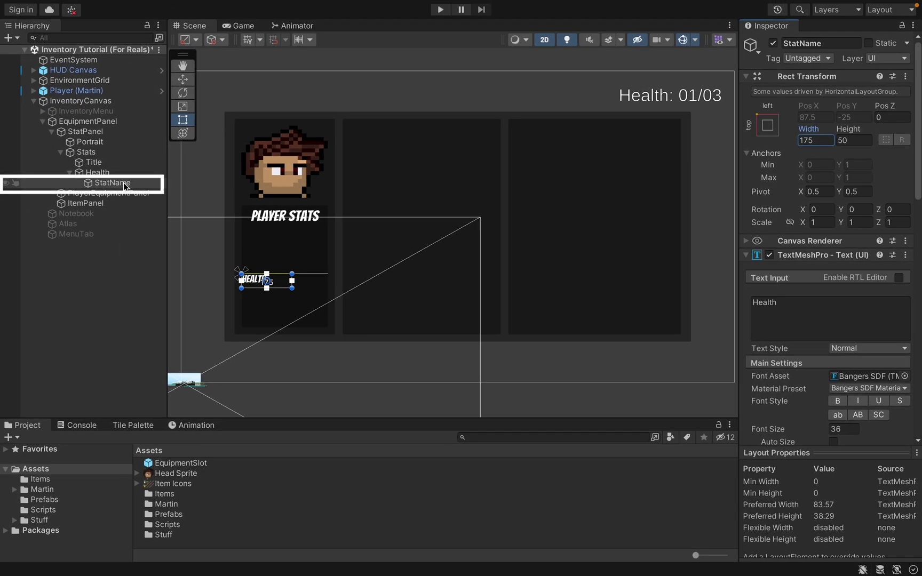
- Duplicate the StatName label as Stat showing '00 / 00', 200 wide
left_click(123, 183)
key("ctrl+d")
left_click(808, 43)
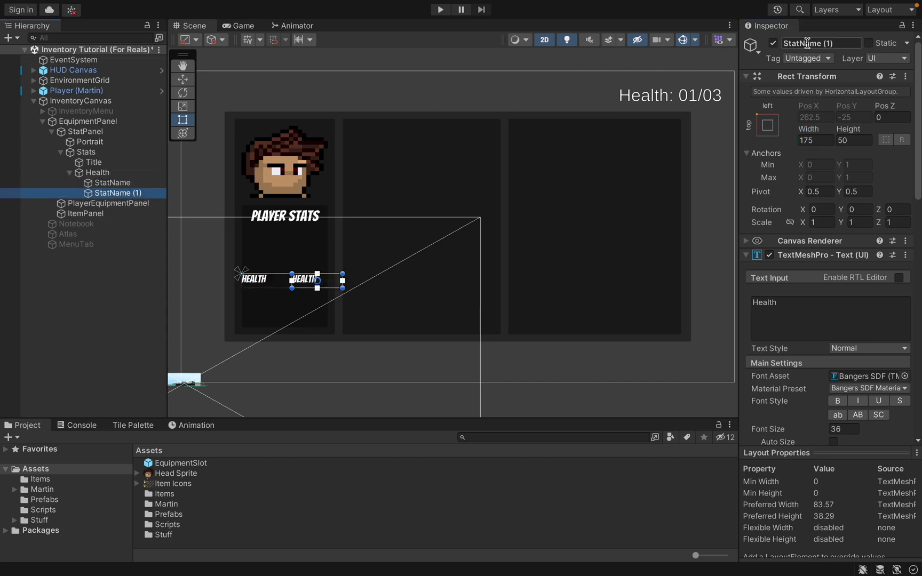
type("Stat")
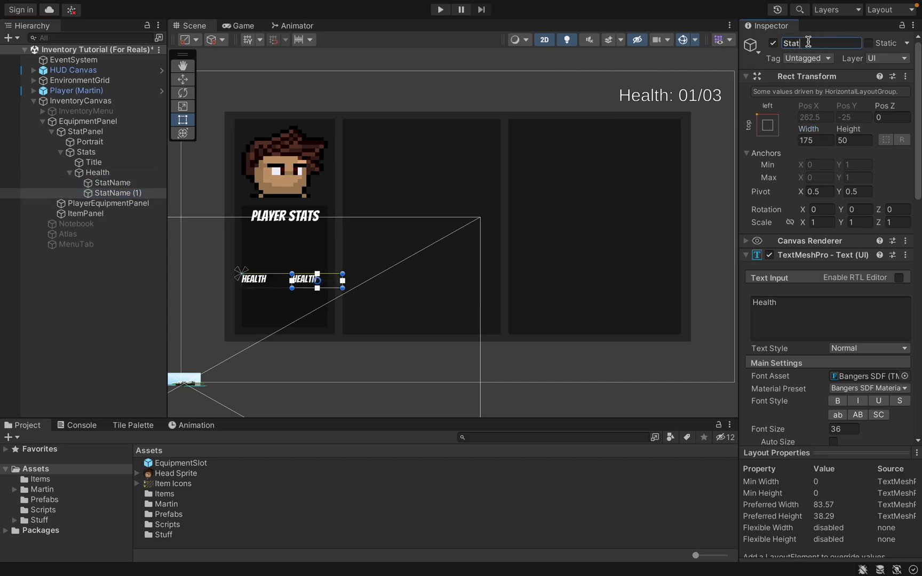
left_click(832, 311)
type("00 / 00")
key("Return")
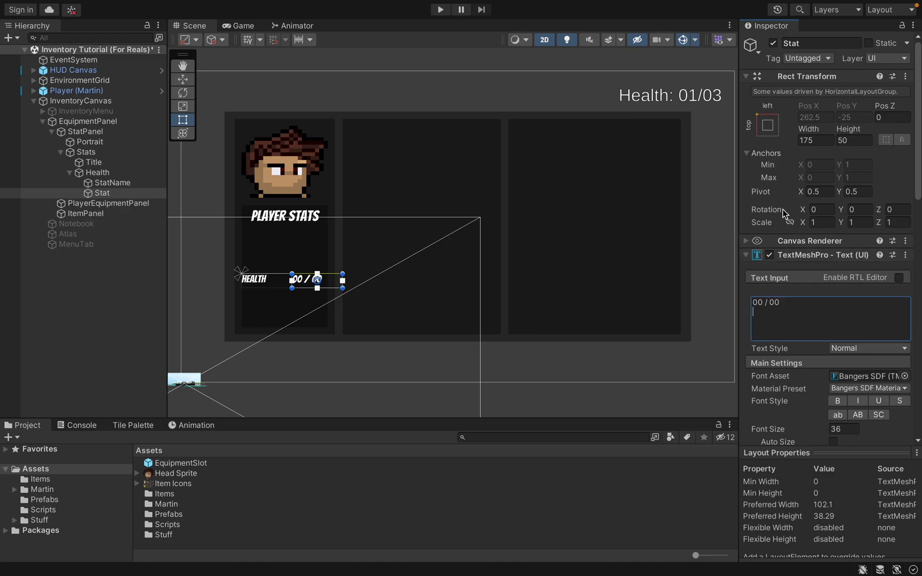
left_click(824, 140)
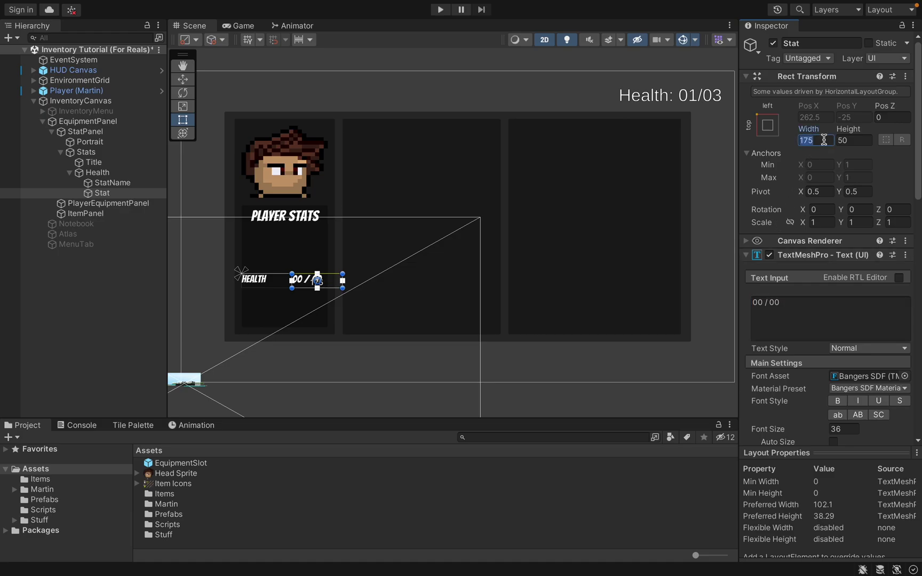
type("200")
left_click(400, 335)
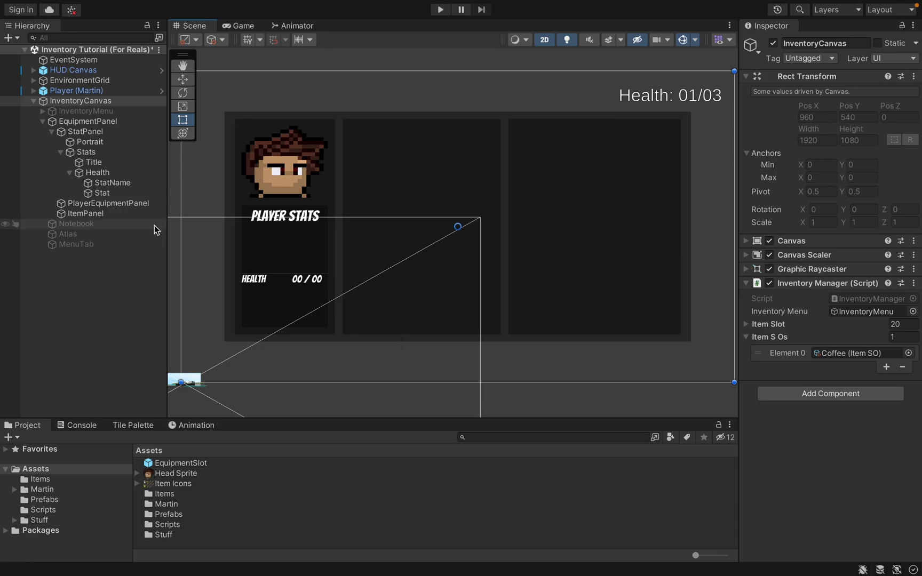
- Duplicate the Health stat row to make extra stat rows
left_click(70, 172)
left_click(91, 175)
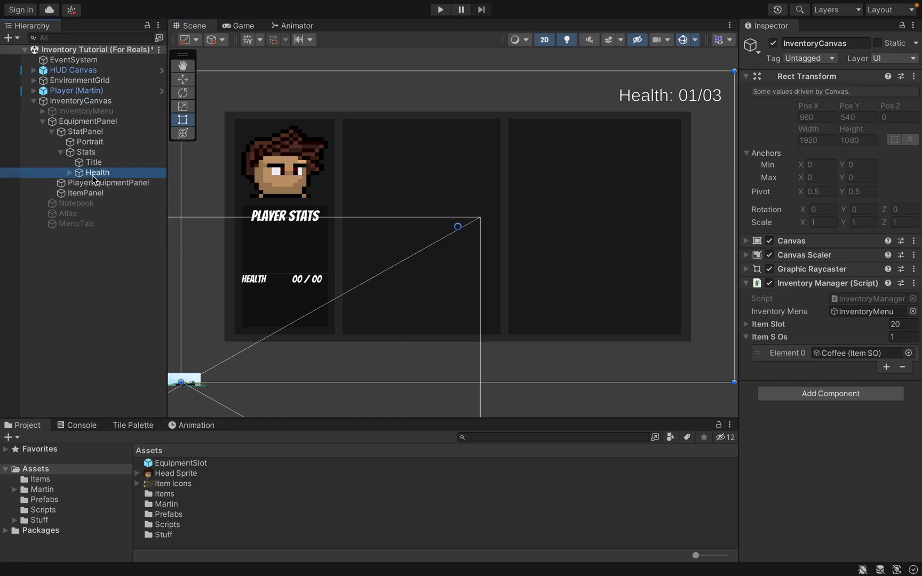
key("ctrl+d")
key("ctrl+d")
key("ctrl+d")
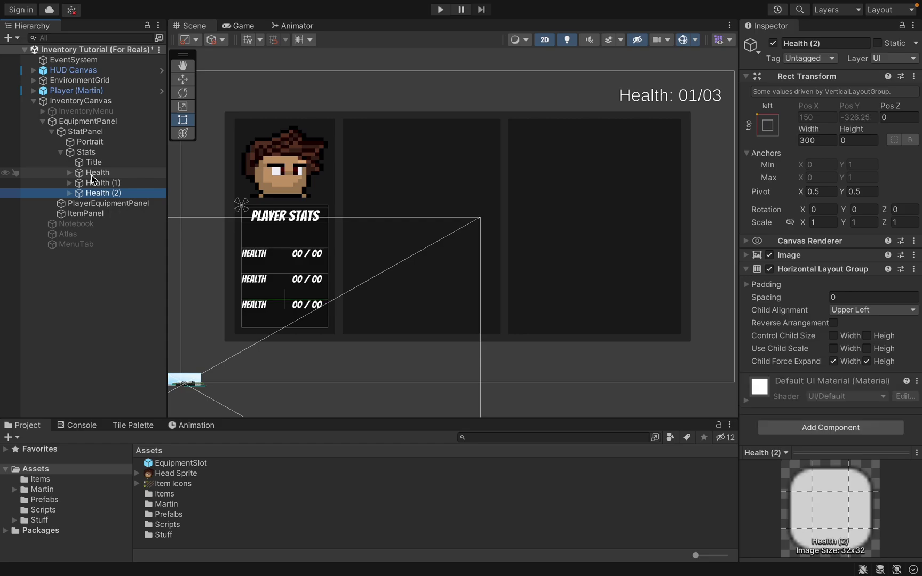
key("ctrl+d")
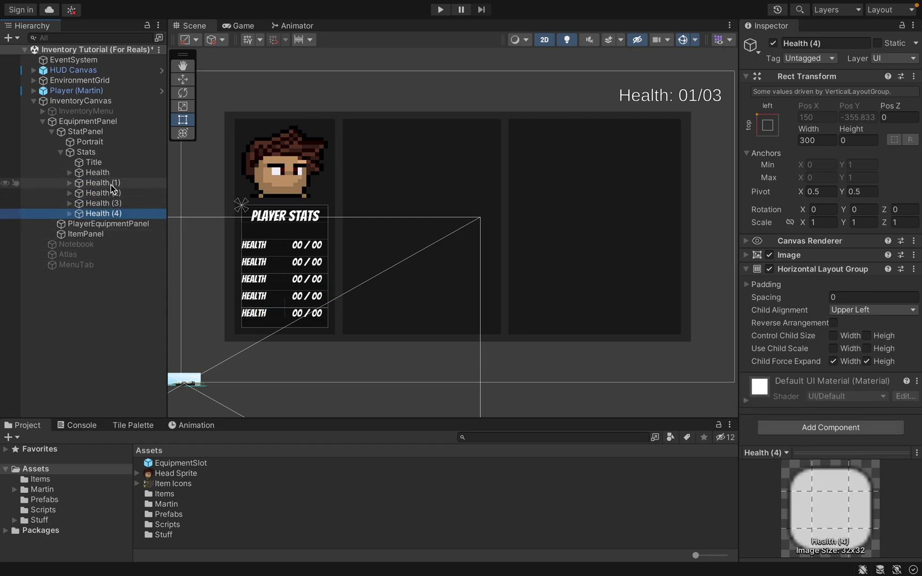
- Rename the second stat row to Attack and set its name label to 'Attack'
left_click(112, 183)
left_click(800, 43)
type("Attack")
key("Return")
left_click(255, 262)
left_click(803, 308)
type("Attack")
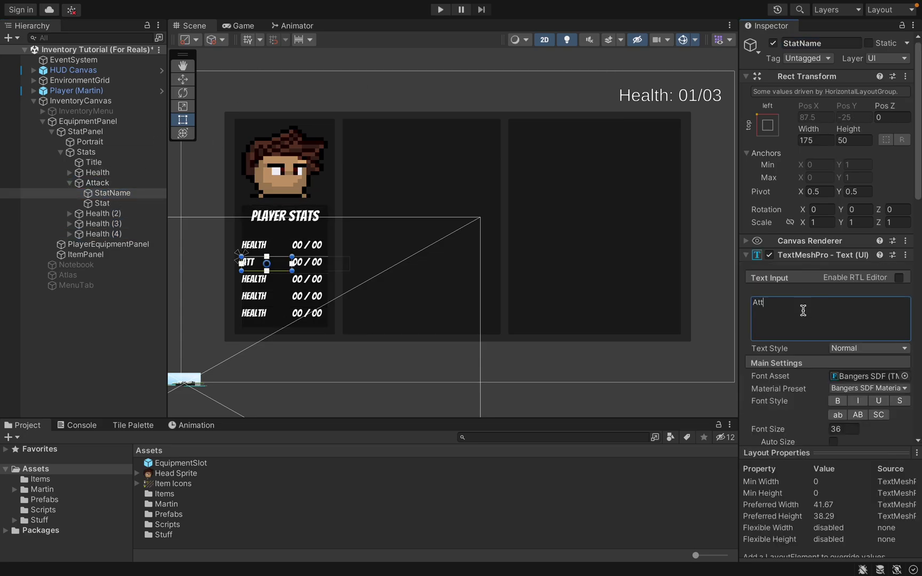
- Set the Attack value label to 0, centred, with a width of 100
left_click(102, 203)
left_click(790, 318)
type("0")
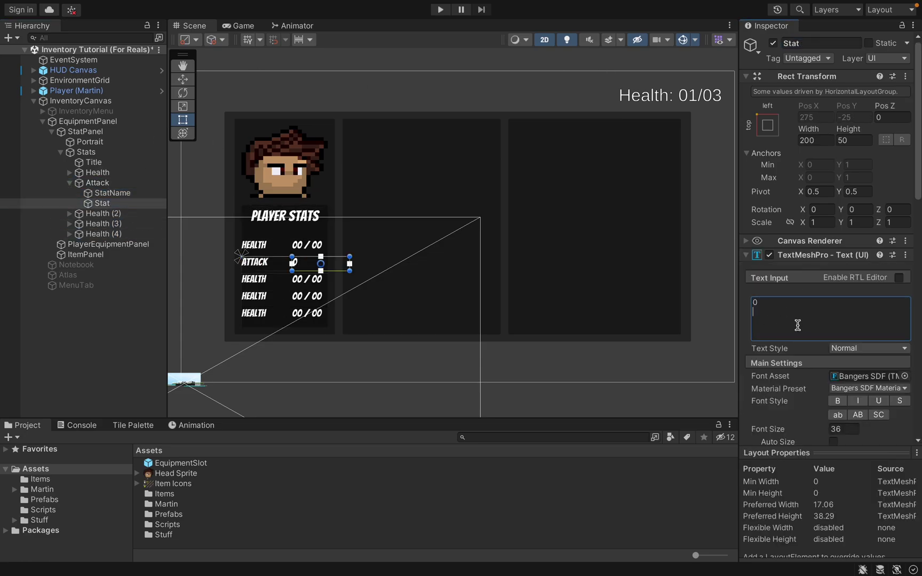
scroll(804, 295, "down", 8)
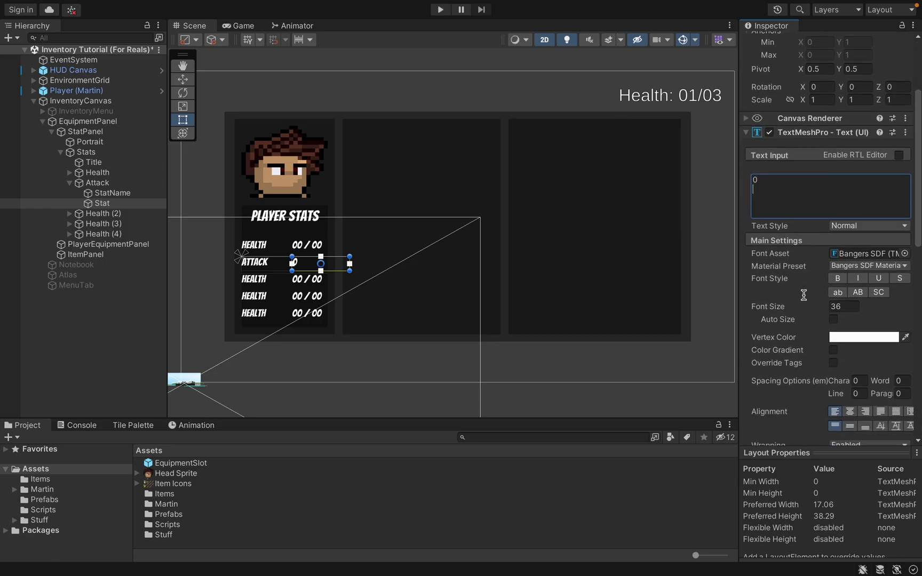
left_click(850, 408)
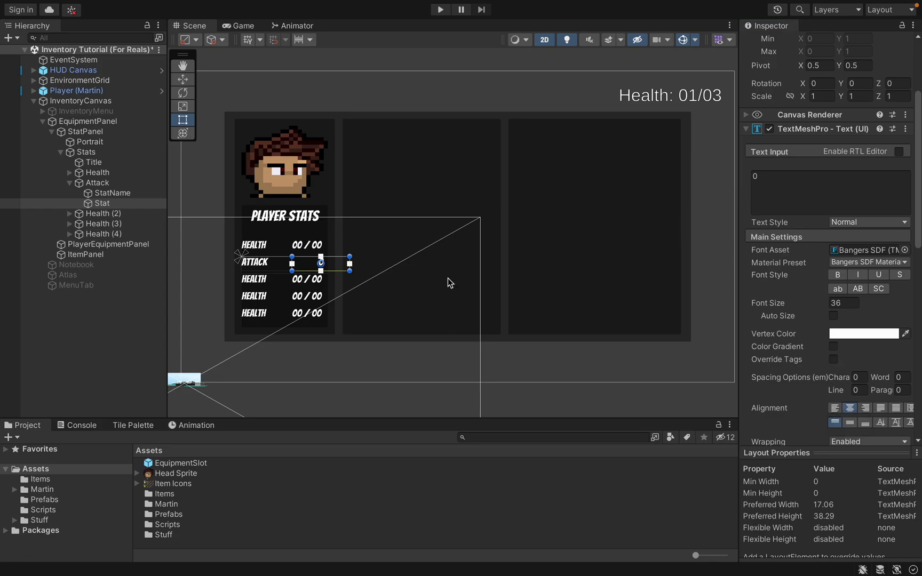
scroll(807, 207, "up", 4)
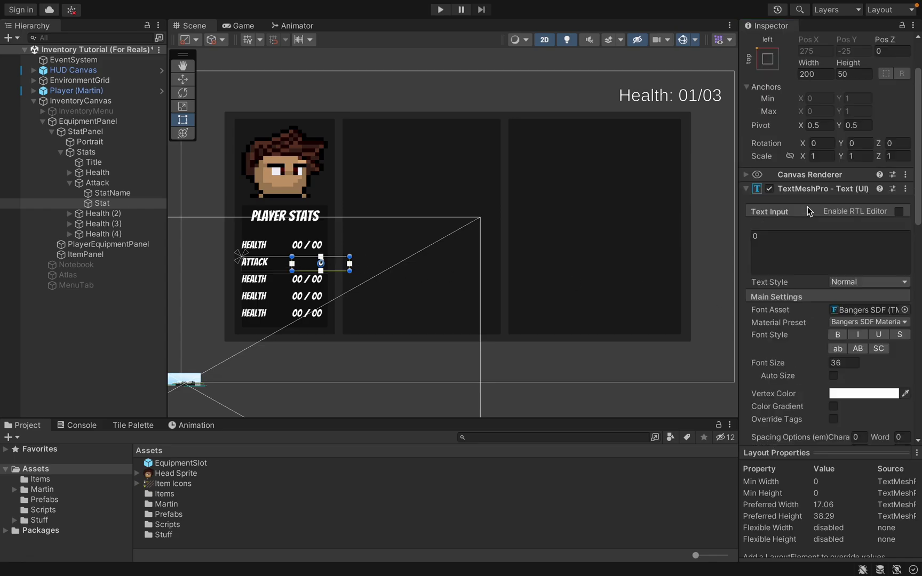
double_click(807, 124)
type("100")
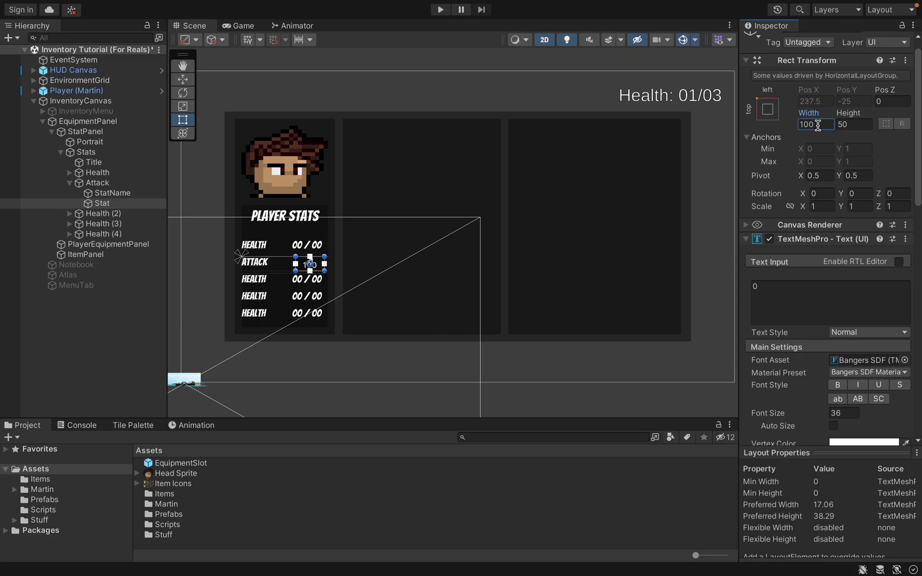
- Set the Defense and Agility rows' values to 0
left_click(154, 214)
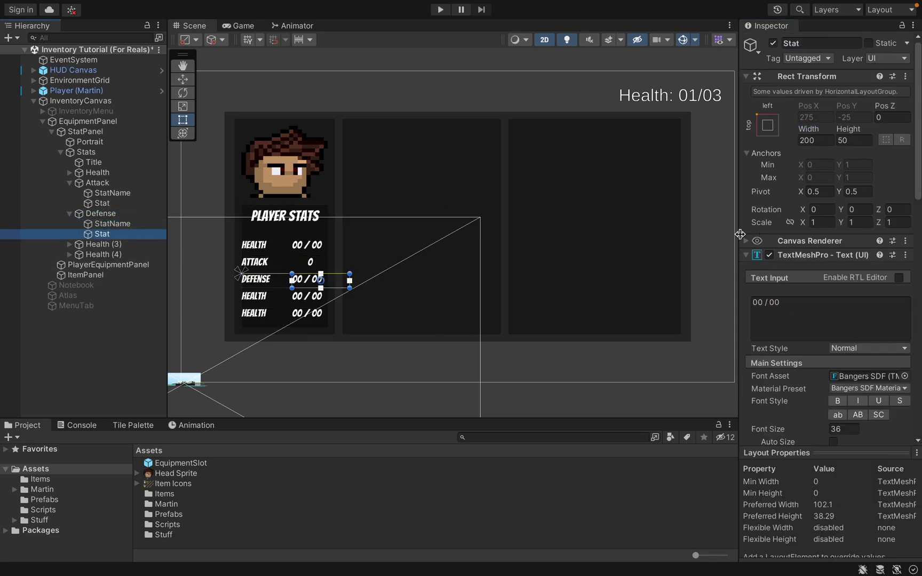
type("0")
scroll(806, 85, "down", 3)
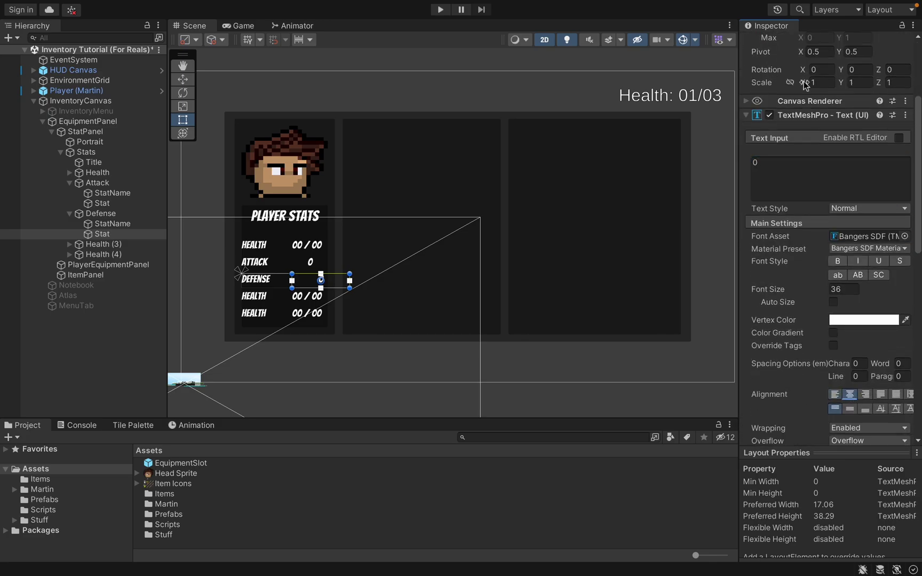
type("0")
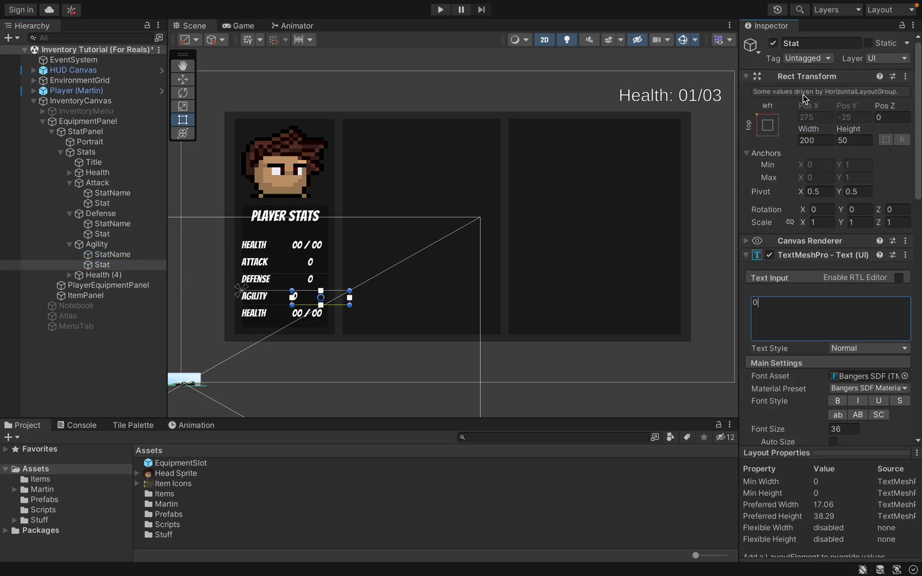
scroll(855, 372, "down", 5)
- Label the last row 'Intelligence' and set its value to 0
left_click(103, 275)
type("Intelligence")
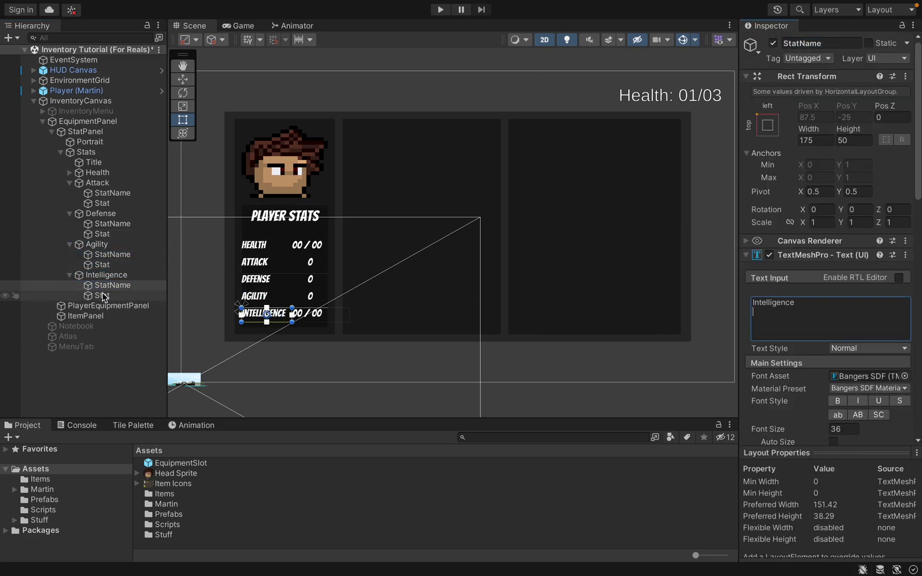
left_click(103, 296)
type("0")
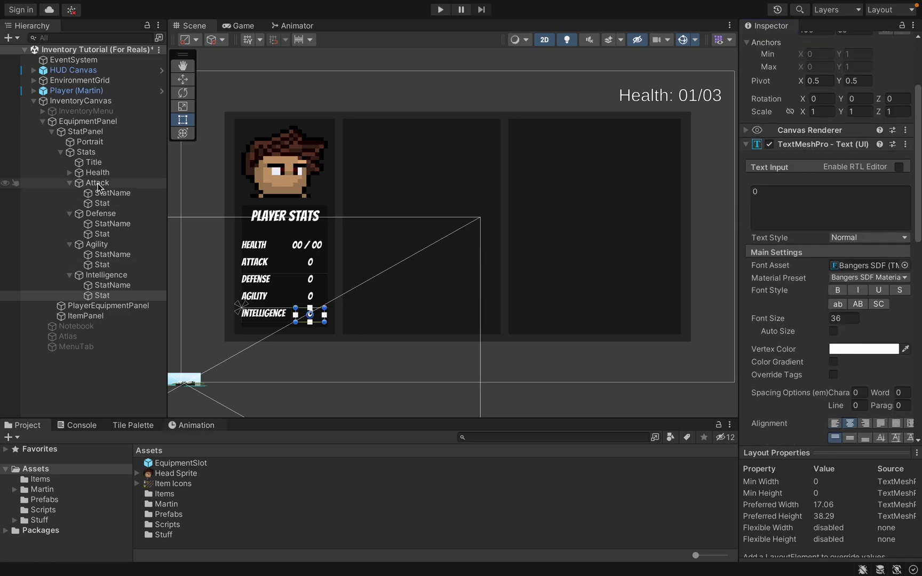
- Collapse the StatPanel hierarchy and select PlayerEquipmentPanel
left_click(61, 152)
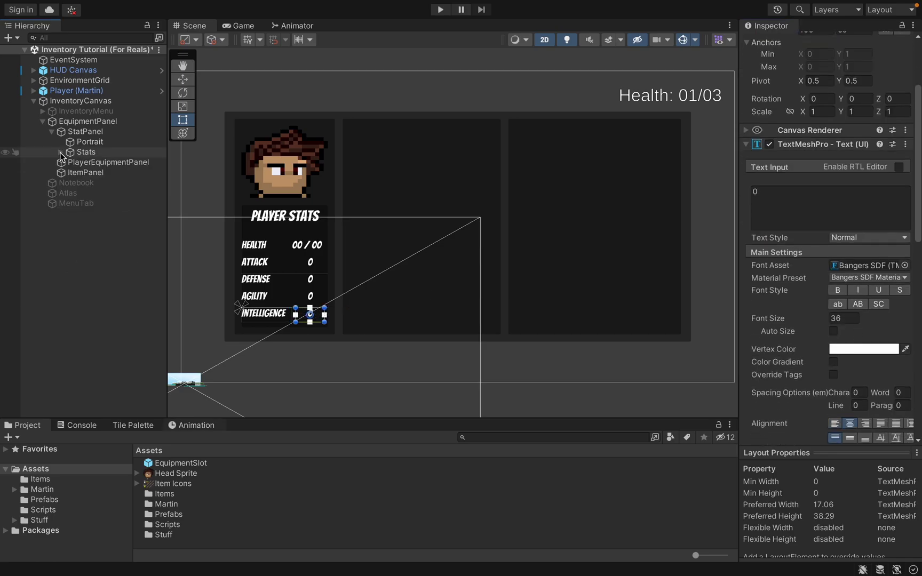
left_click(52, 132)
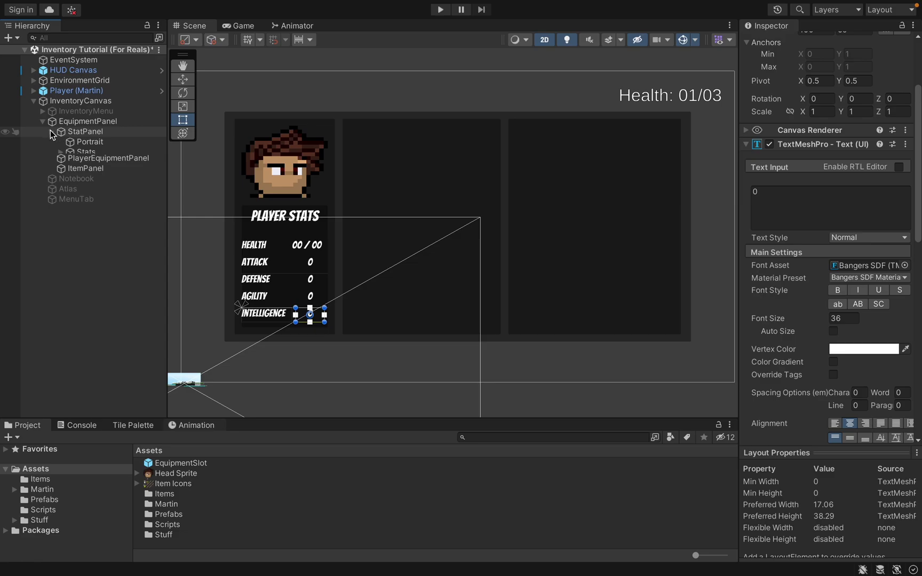
left_click(92, 142)
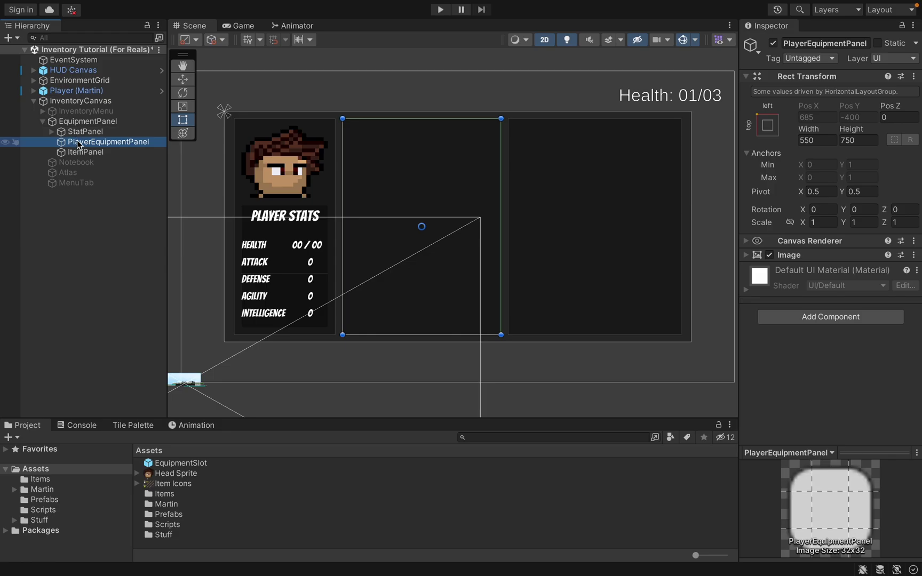
- Add a Vertical Layout Group with 25 padding and spacing, aligned Upper Center
left_click(871, 316)
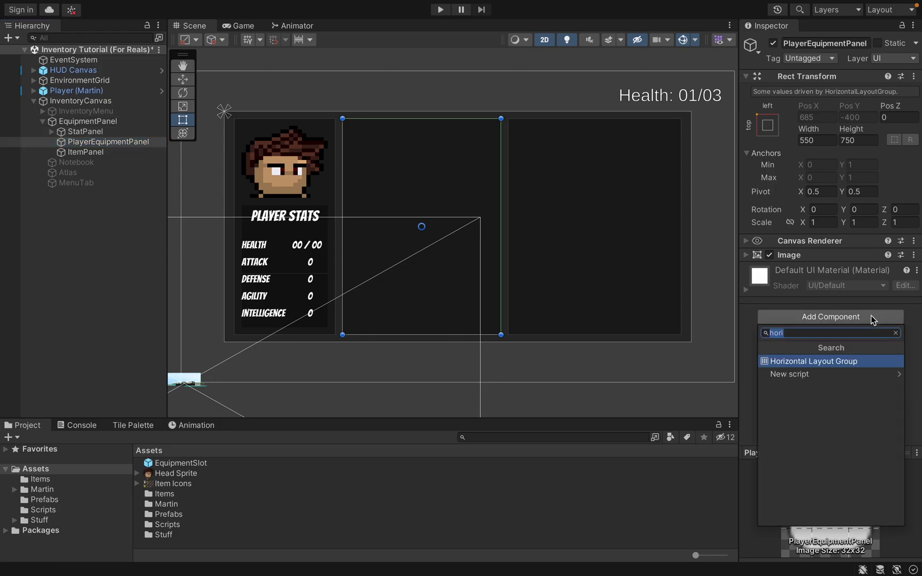
type("verti")
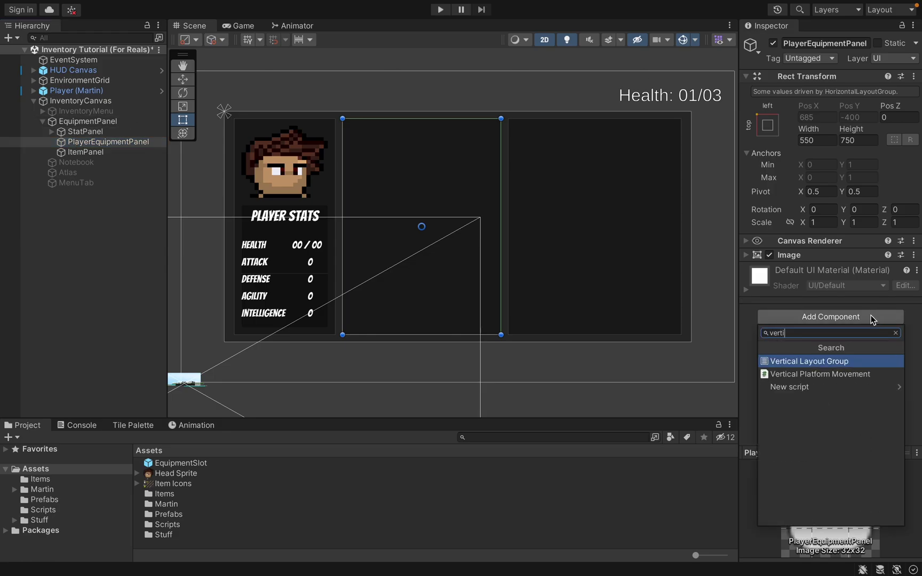
key("Return")
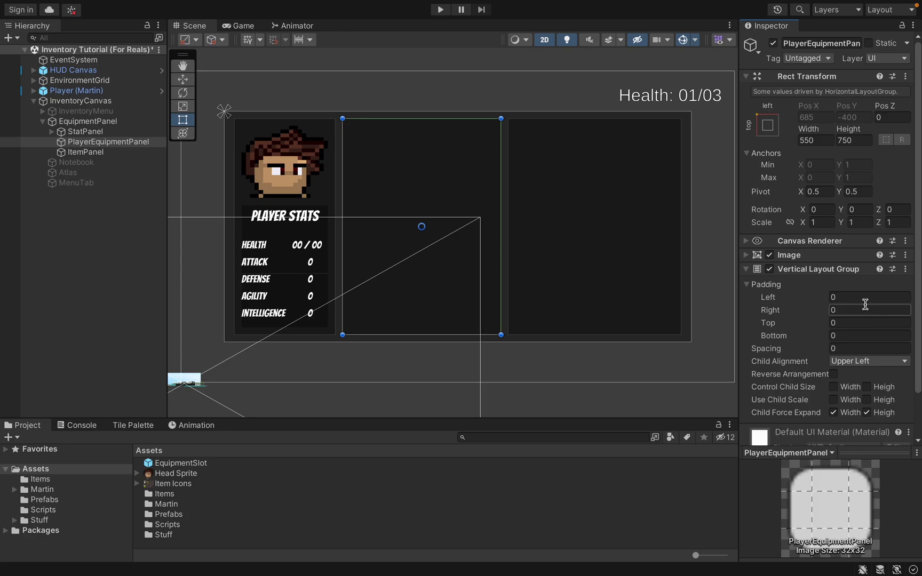
left_click(862, 298)
type("25\t25\t25\t25\t2")
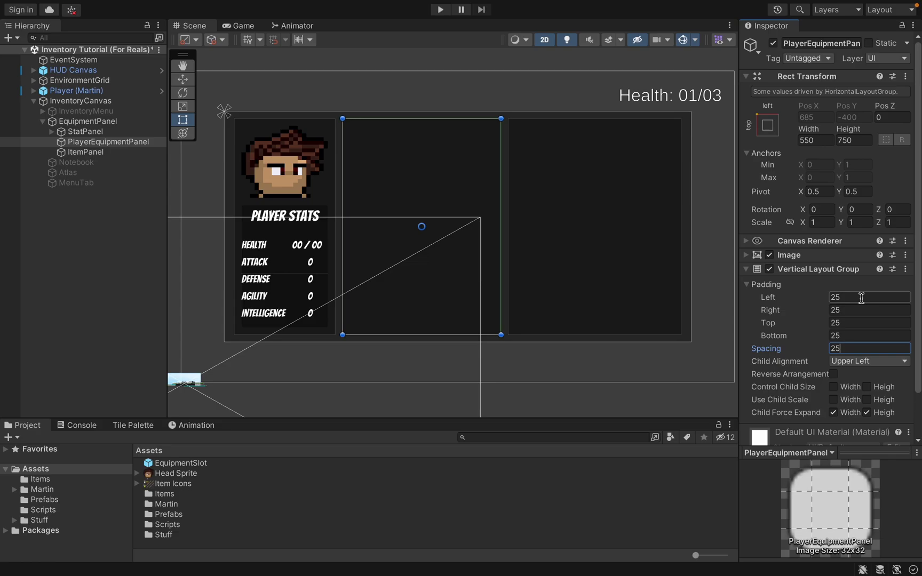
left_click(854, 362)
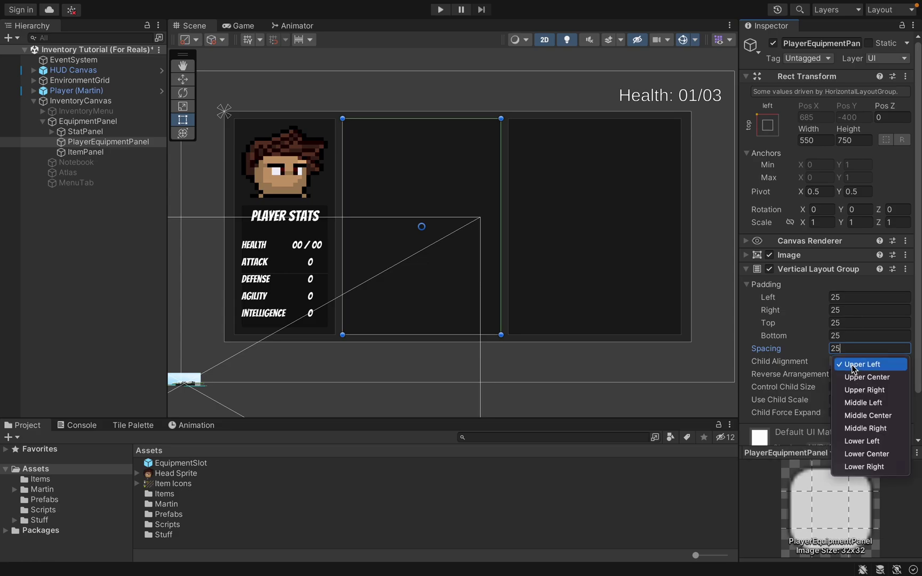
left_click(852, 376)
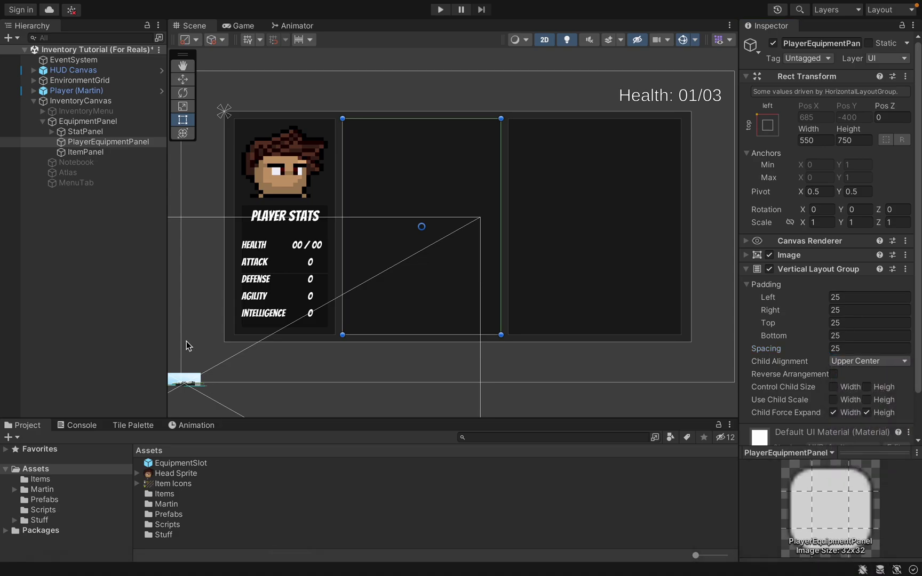
- Create a child UI panel named NamePanel sized 500×75
right_click(137, 145)
mouse_move(180, 358)
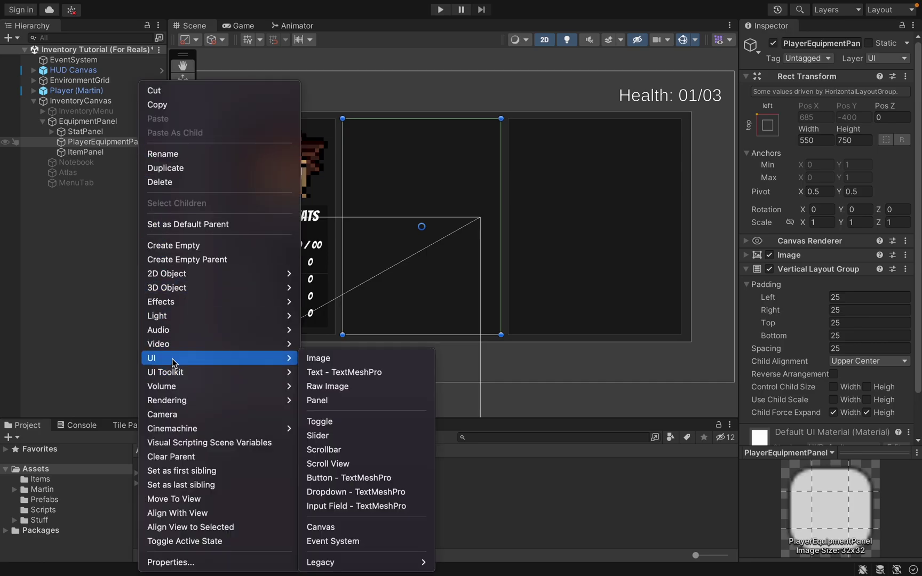
left_click(330, 401)
left_click(815, 43)
type("NamePanel")
key("Return")
left_click(822, 138)
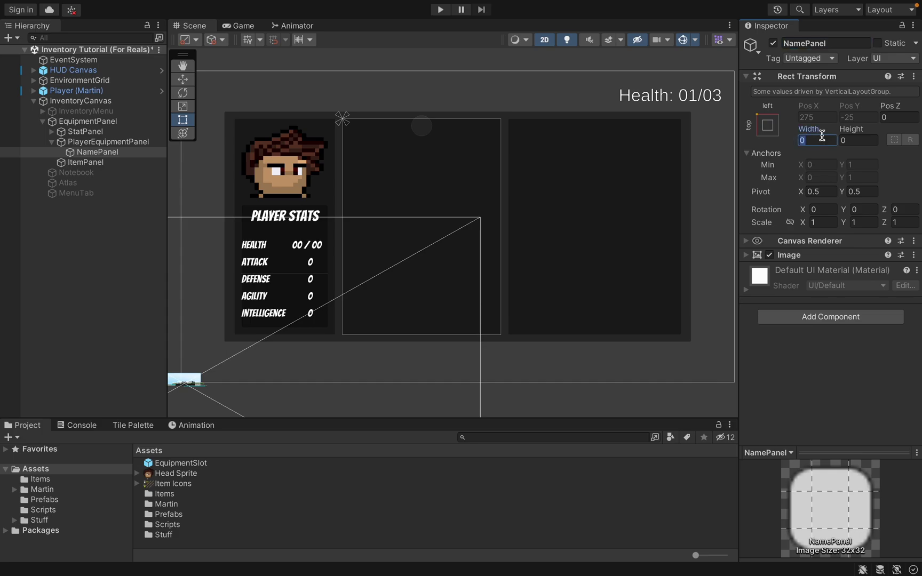
type("500")
key("Tab")
type("75")
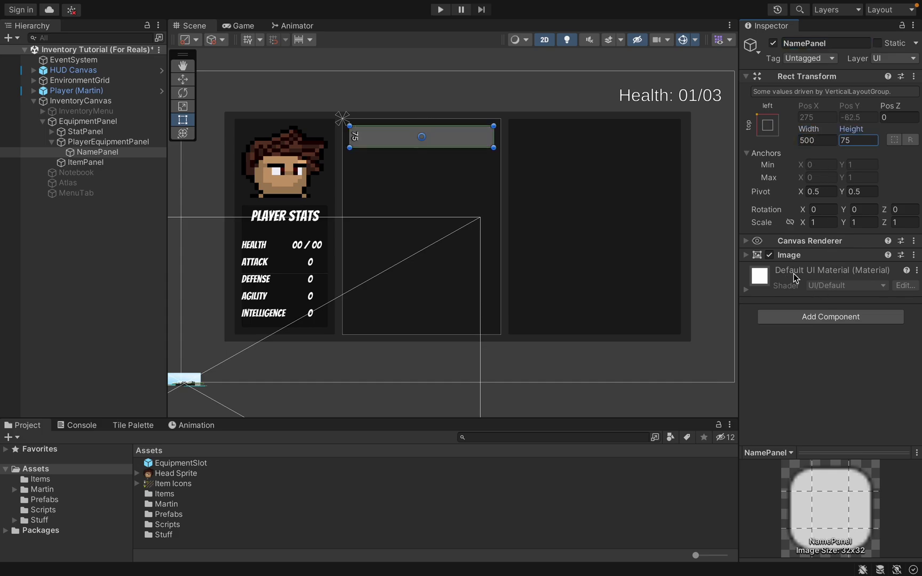
left_click(746, 256)
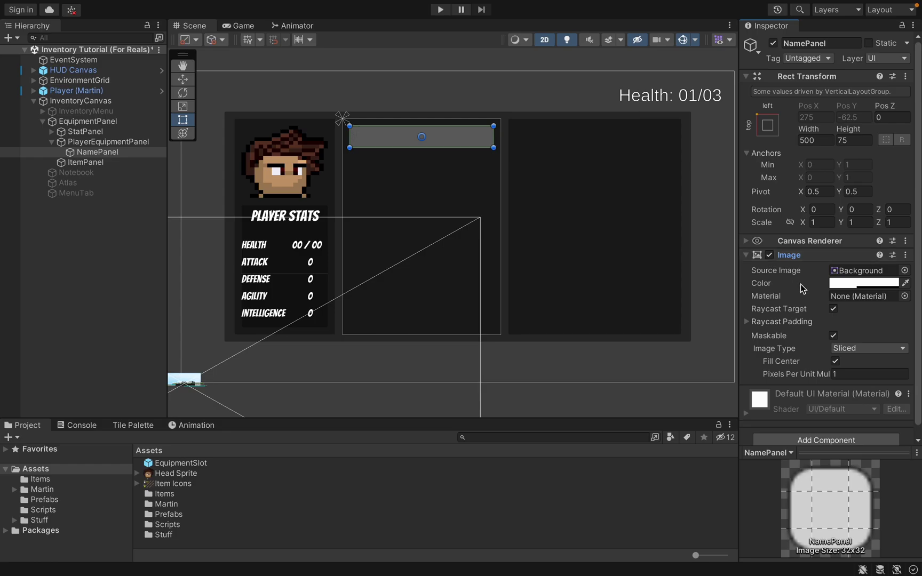
- Add a TextMeshPro text 'Name' inside NamePanel reading 'Martin' in Bangers SDF
right_click(97, 153)
mouse_move(133, 385)
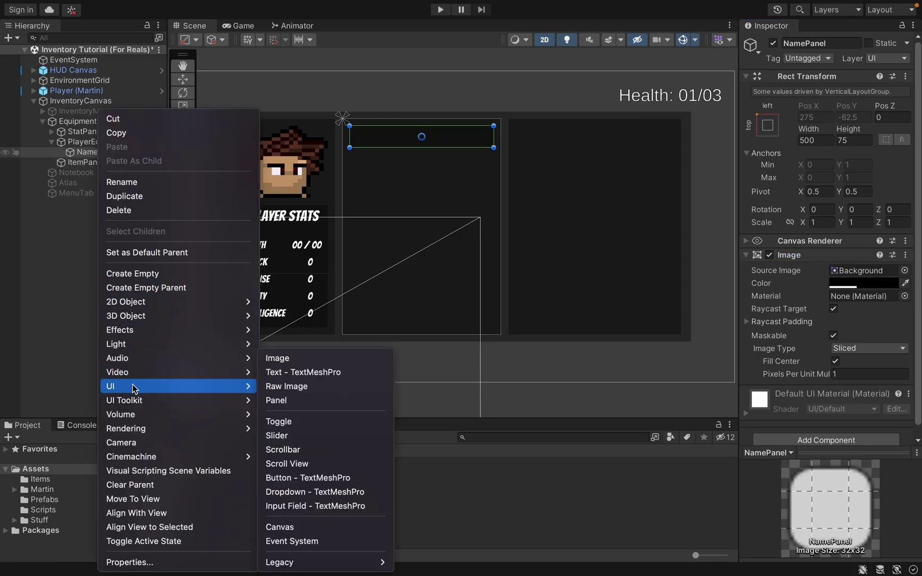
left_click(277, 372)
type("Name")
left_click(846, 291)
type("Martin")
left_click(843, 416)
left_click(905, 364)
double_click(758, 379)
scroll(822, 392, "down", 5)
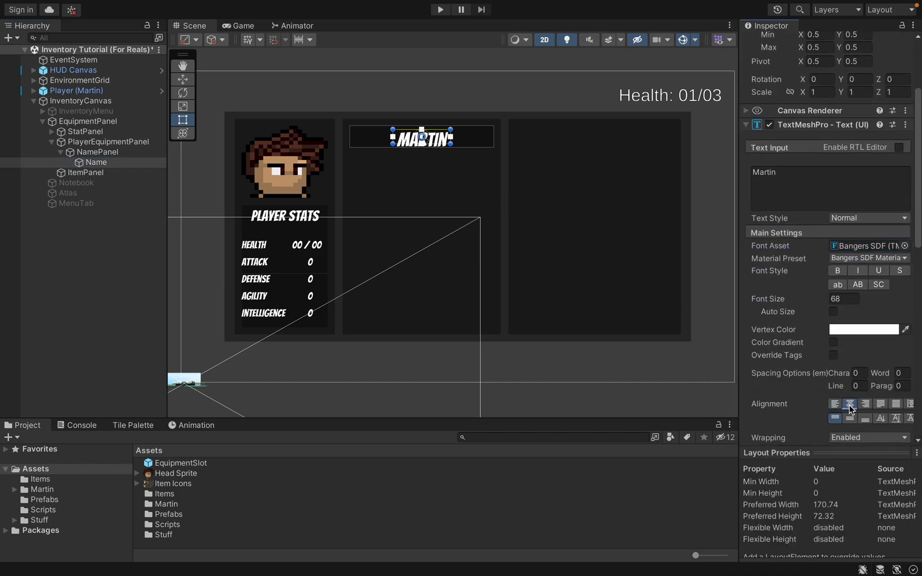
left_click(60, 153)
- Add a new UI panel inside PlayerEquipmentPanel and set its colour to black
left_click(97, 141)
right_click(97, 140)
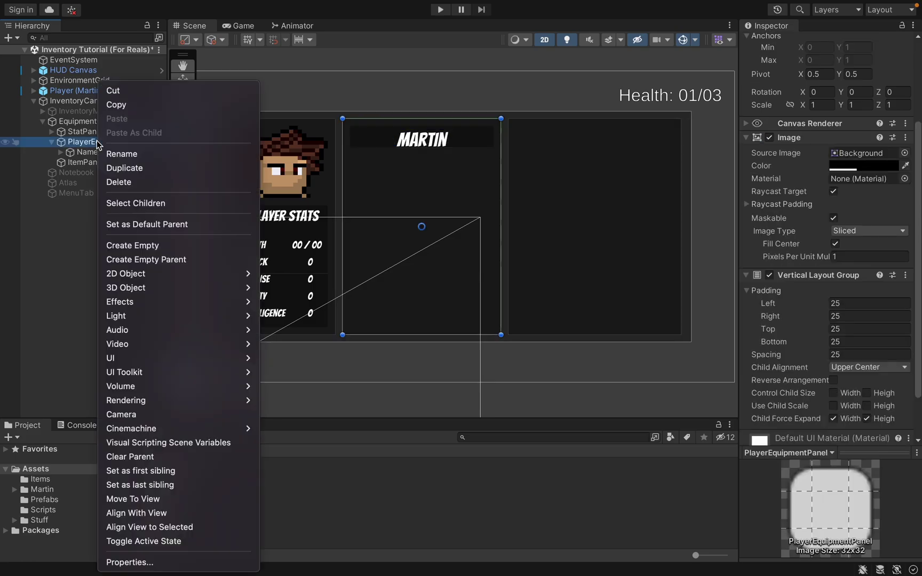
mouse_move(137, 359)
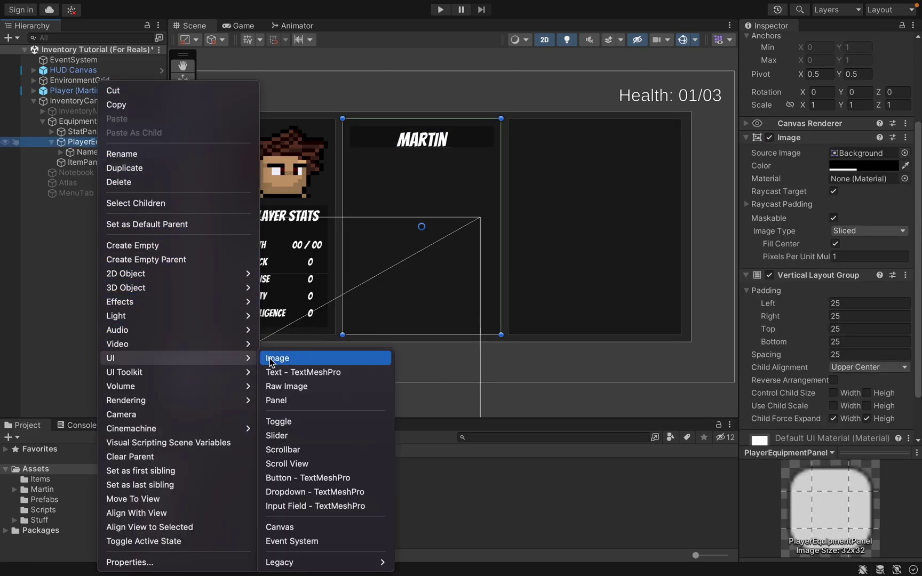
left_click(277, 400)
left_click(867, 273)
left_click_drag(821, 391, 807, 414)
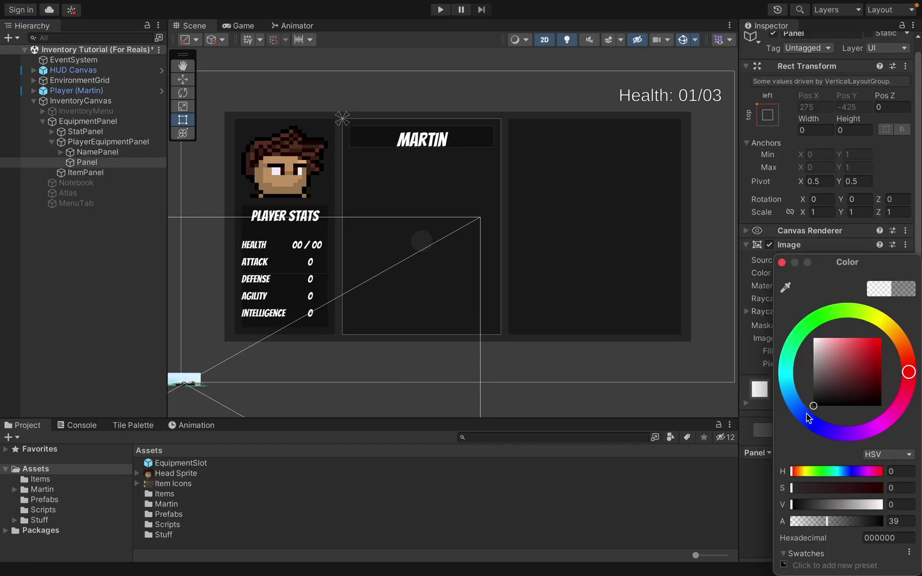
left_click(782, 262)
- Name the new panel PlayerEquipmentPanel and size it 500×400
left_click(821, 34)
type("P")
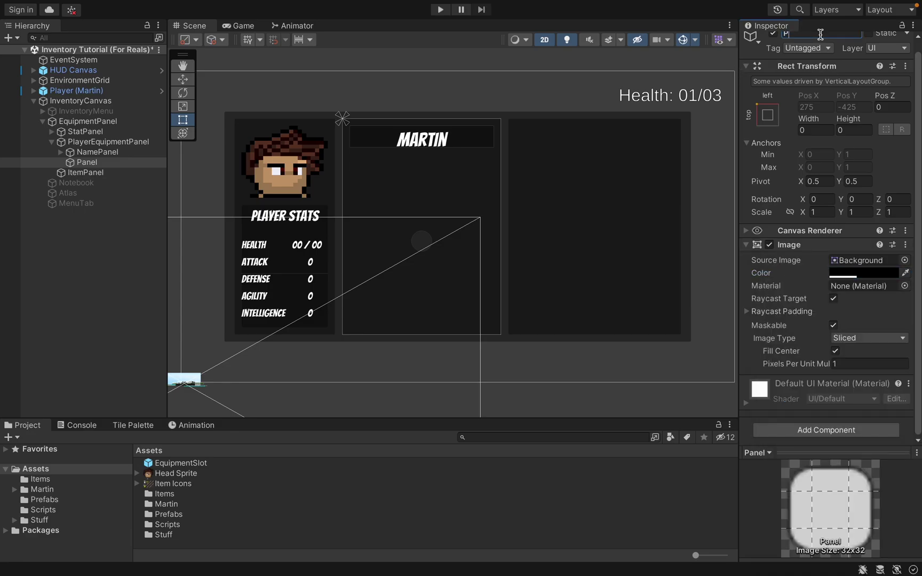
type("layerEquipmentPanel")
key("Return")
left_click(816, 130)
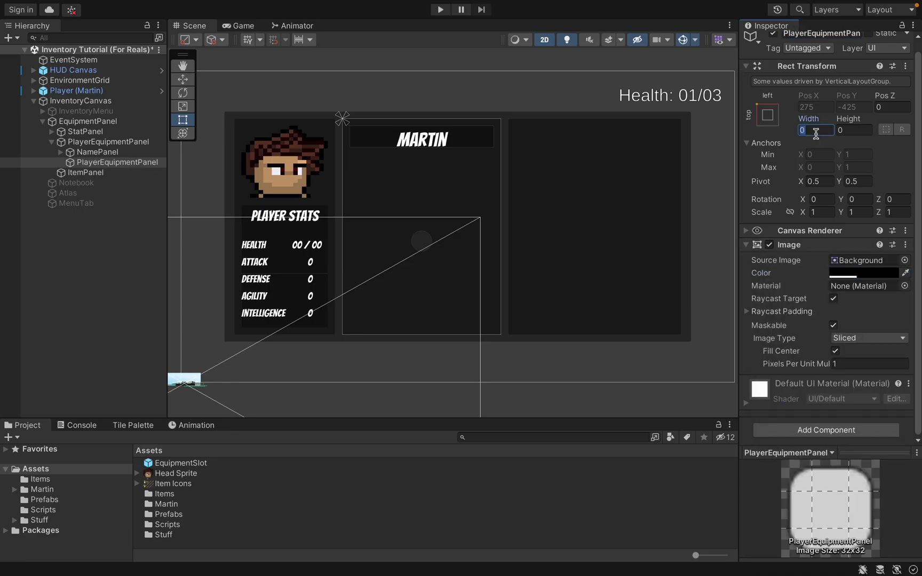
type("500")
key("Tab")
type("400")
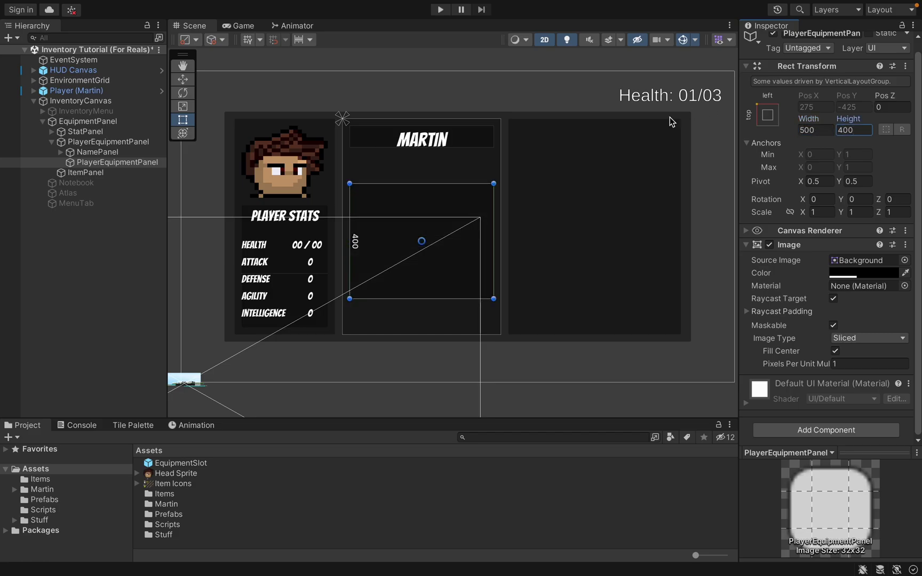